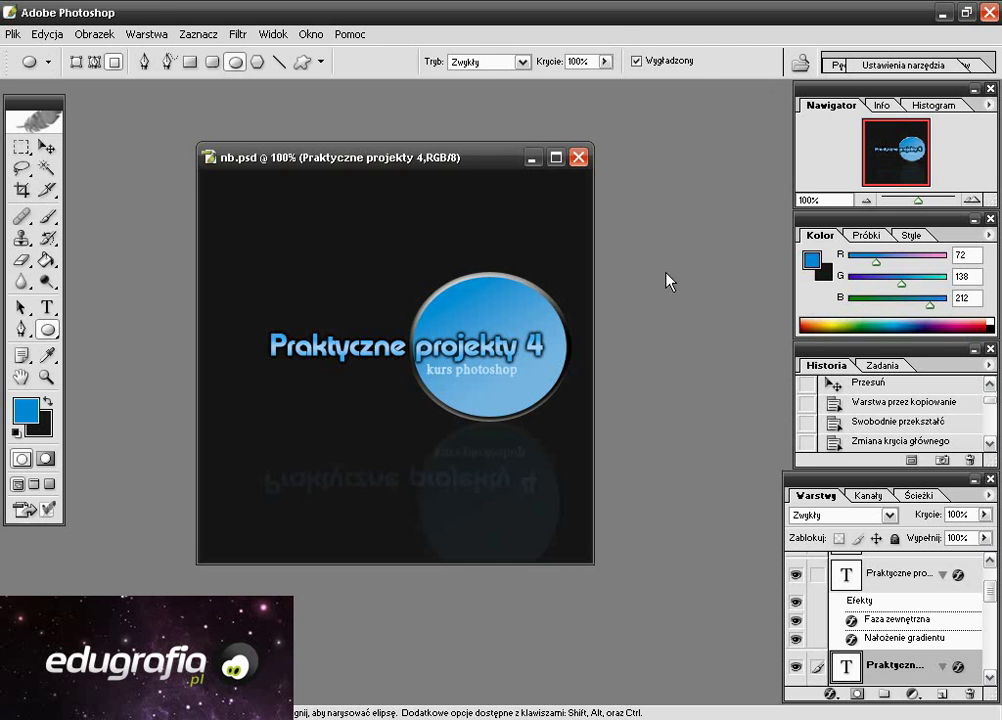
Minimize nb.psd so the blank white 'Bez nazwy 1' canvas is in view.
{"action": "left_click", "coordinate": [531, 158]}
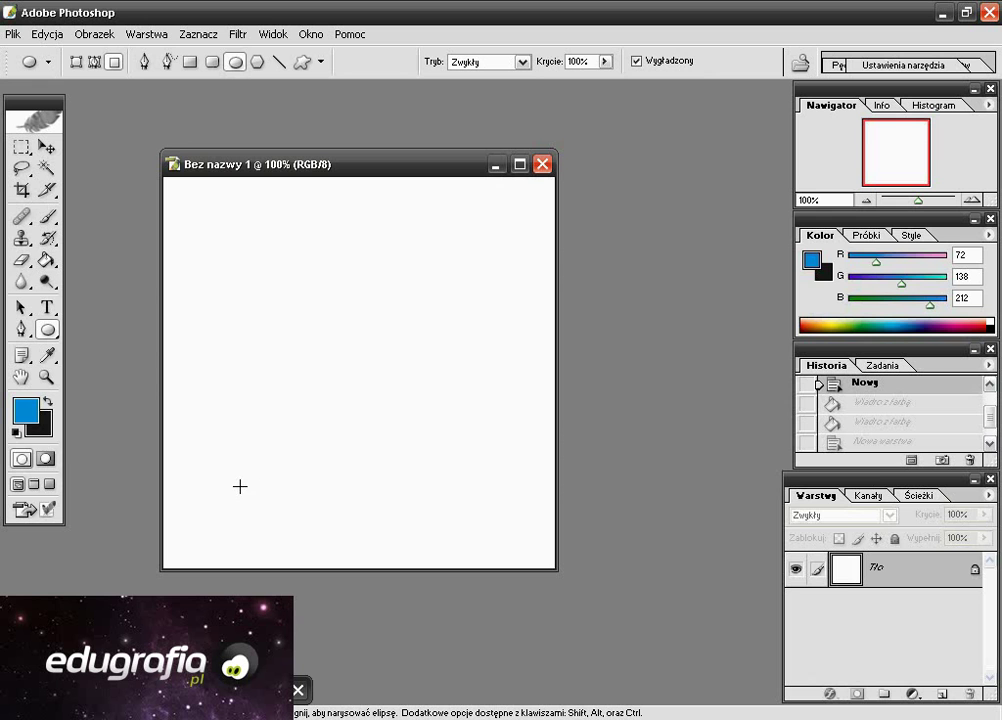
Paint-bucket the canvas near-black #1E1E1E, then restore blue #488AD4 as the foreground colour.
{"action": "left_click", "coordinate": [47, 401]}
{"action": "left_click", "coordinate": [24, 409]}
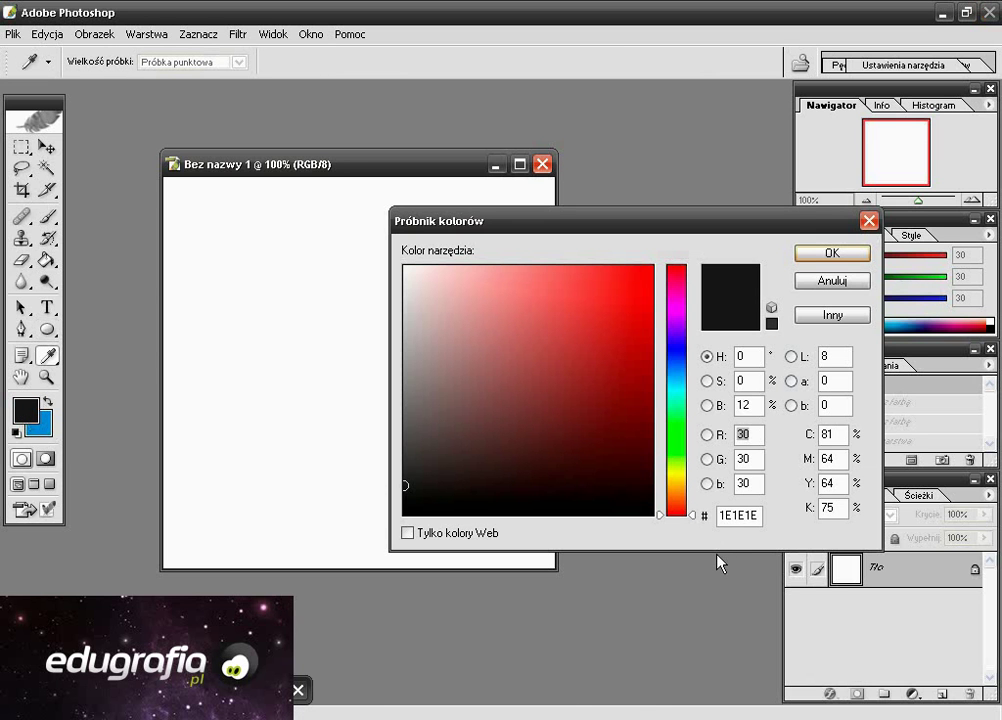
{"action": "left_click", "coordinate": [833, 254]}
{"action": "left_click", "coordinate": [47, 329]}
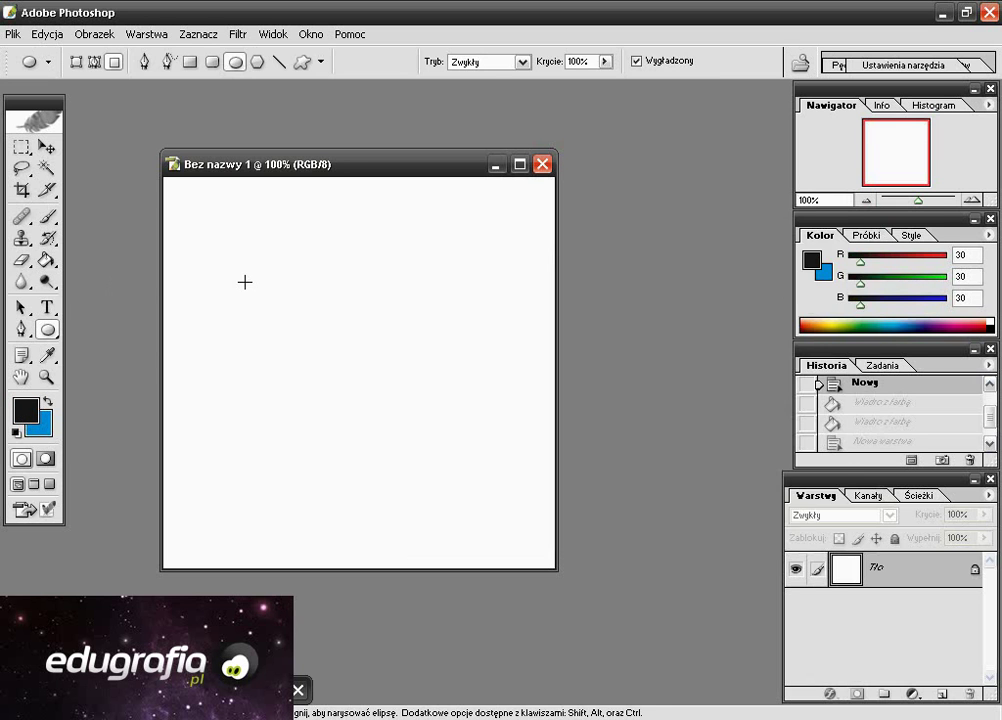
{"action": "left_click", "coordinate": [47, 259]}
{"action": "left_click", "coordinate": [263, 307]}
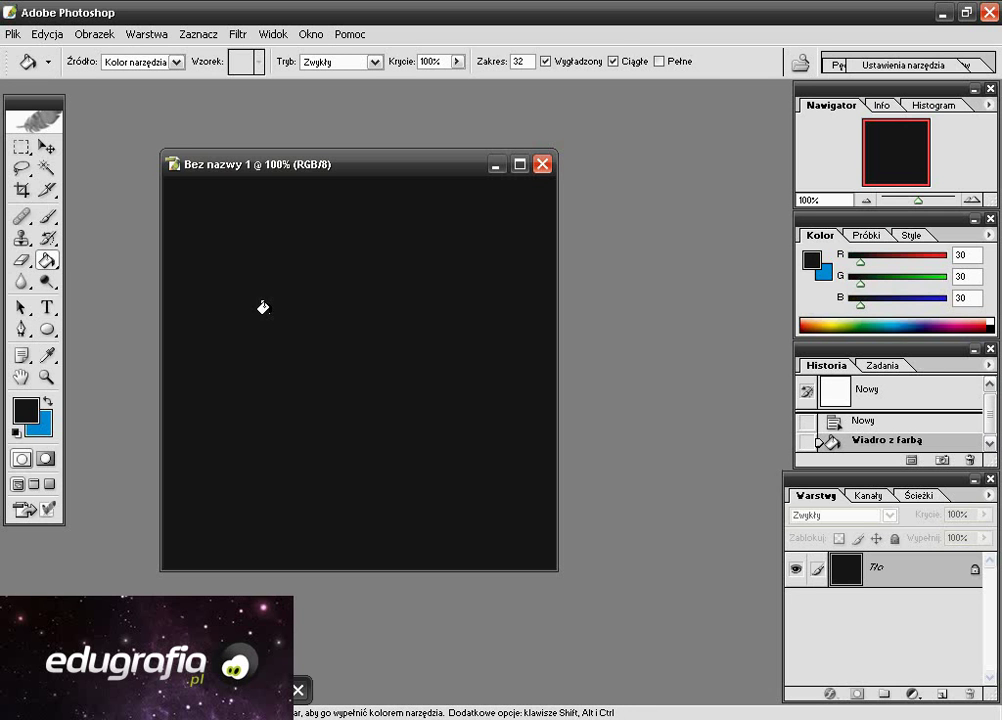
{"action": "left_click", "coordinate": [47, 401]}
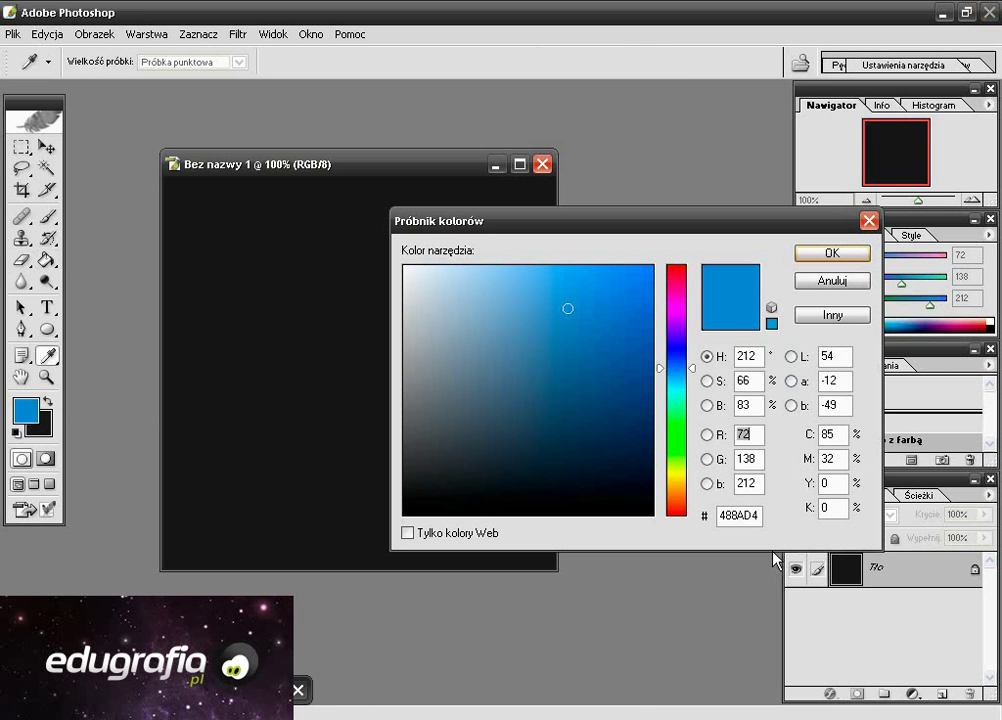
{"action": "left_click", "coordinate": [830, 254]}
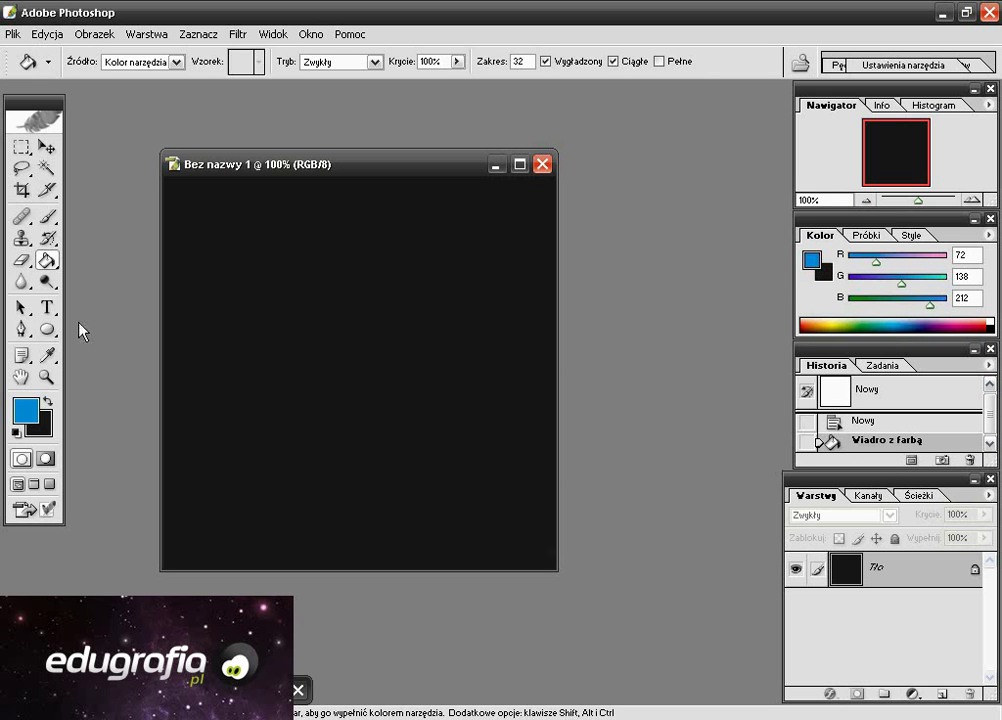
Draw a blue ellipse on new layer Warstwa 1 instead of on the background.
{"action": "right_click", "coordinate": [48, 330]}
{"action": "left_click", "coordinate": [112, 368]}
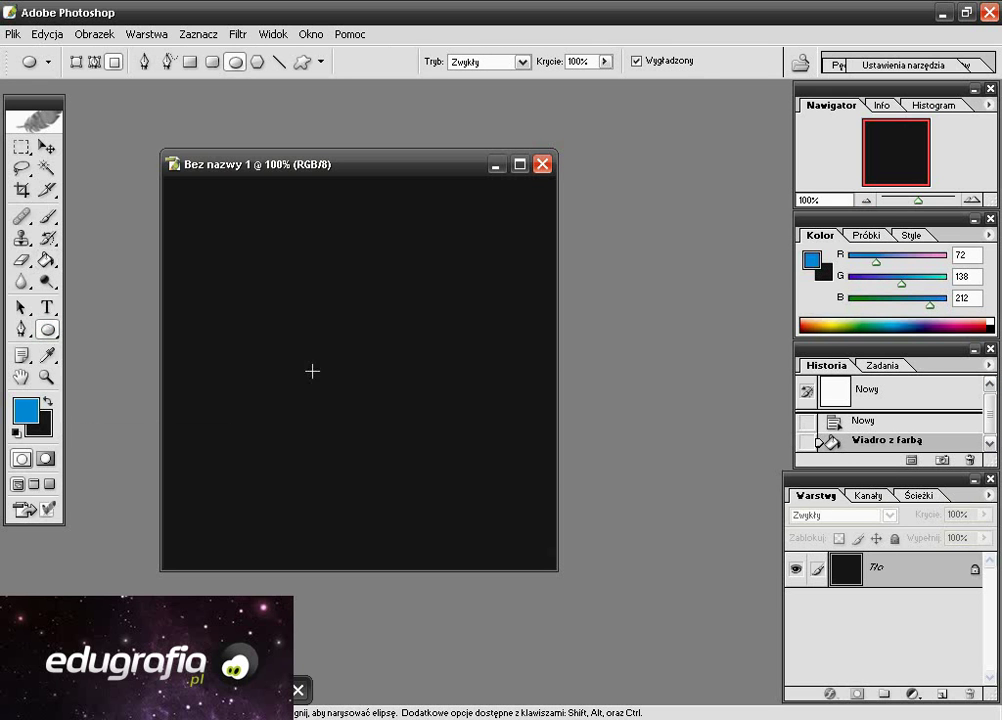
{"action": "left_click_drag", "start_coordinate": [302, 305], "coordinate": [448, 442]}
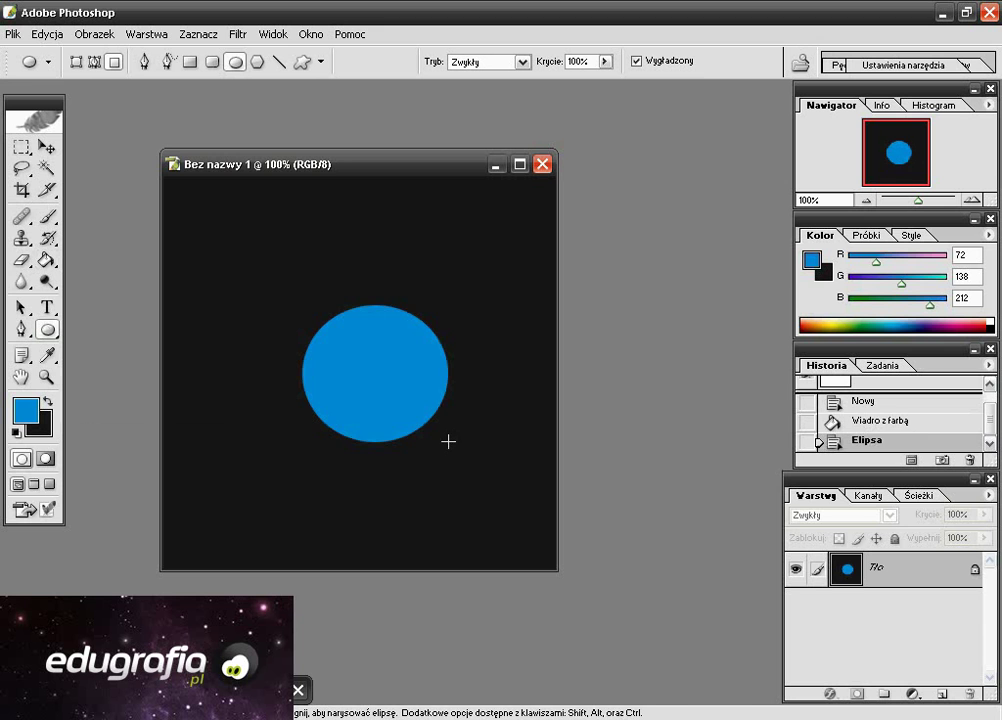
{"action": "key", "text": "ctrl+z"}
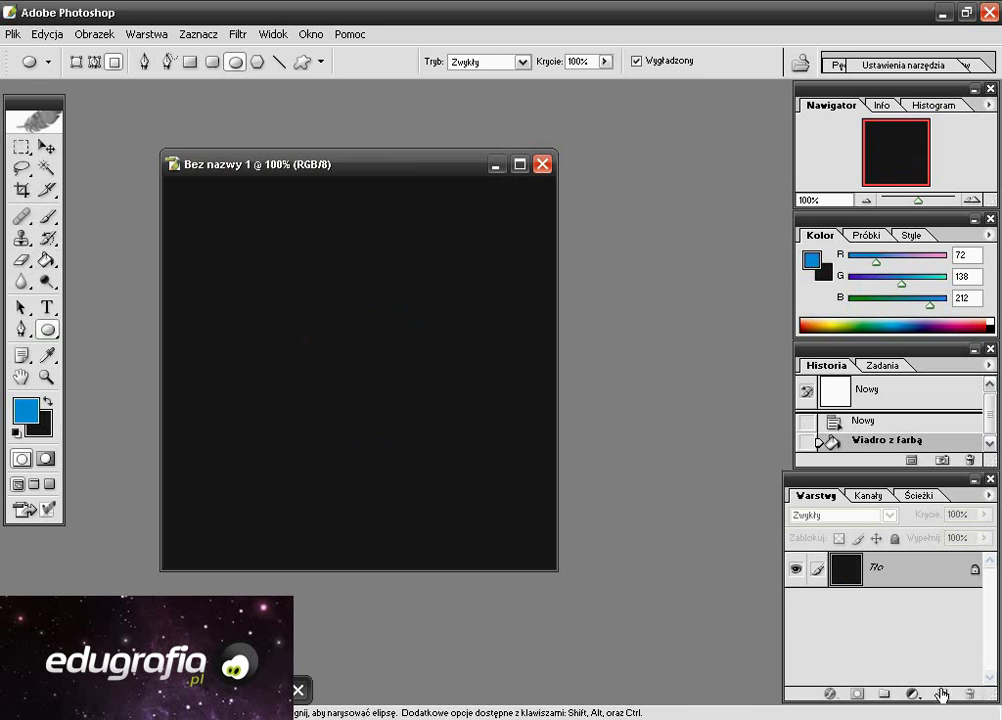
{"action": "left_click", "coordinate": [941, 693]}
{"action": "mouse_move", "coordinate": [347, 314]}
{"action": "left_mouse_down"}
{"action": "mouse_move", "coordinate": [492, 434]}
{"action": "mouse_move", "coordinate": [497, 455]}
{"action": "left_mouse_up"}
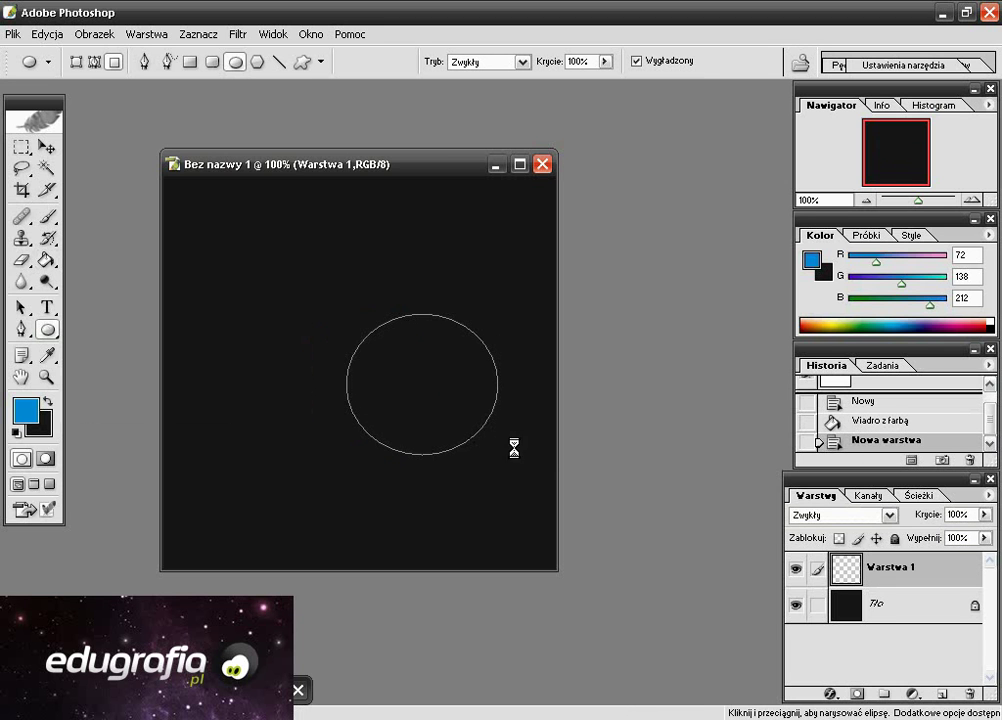
Enable a black outer glow in Zwykły mode at 100% opacity.
{"action": "right_click", "coordinate": [850, 572]}
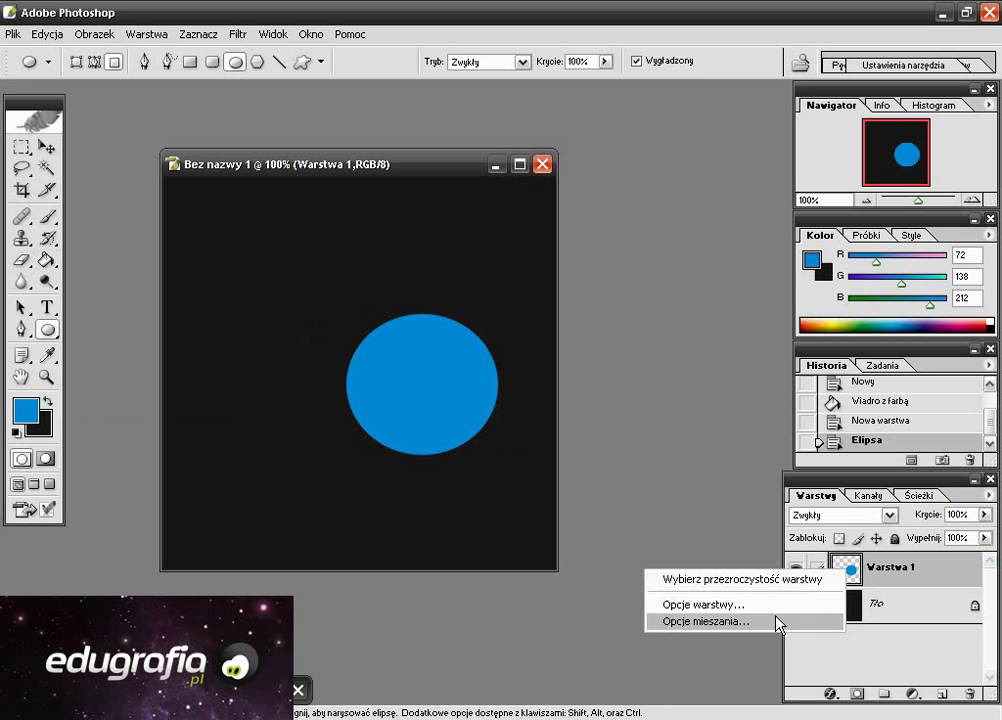
{"action": "left_click", "coordinate": [780, 621]}
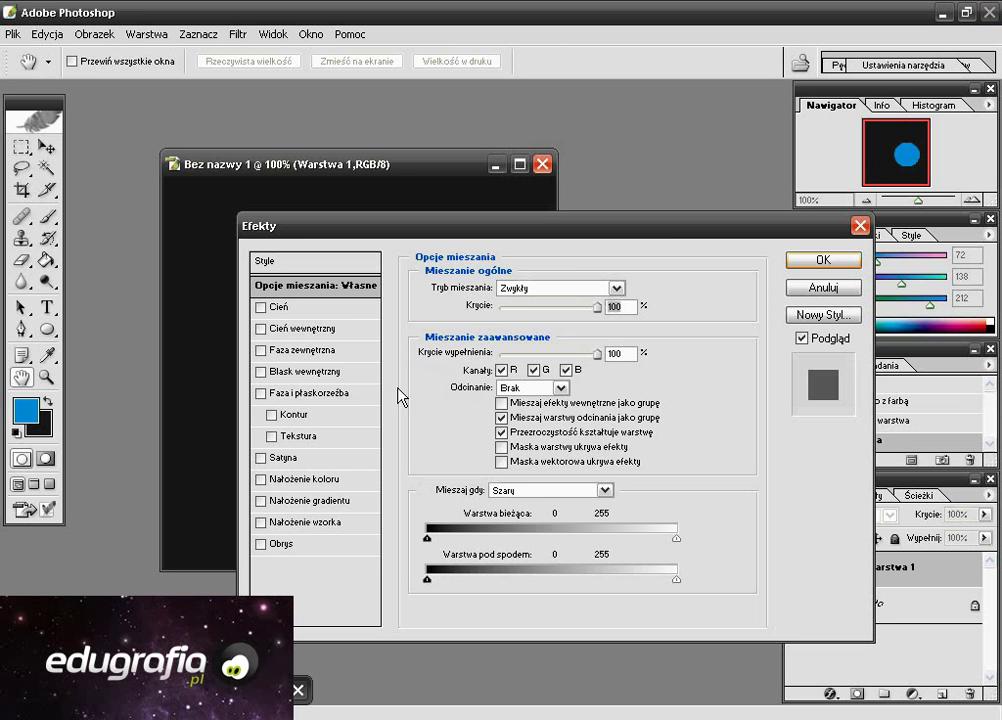
{"action": "left_click", "coordinate": [295, 352]}
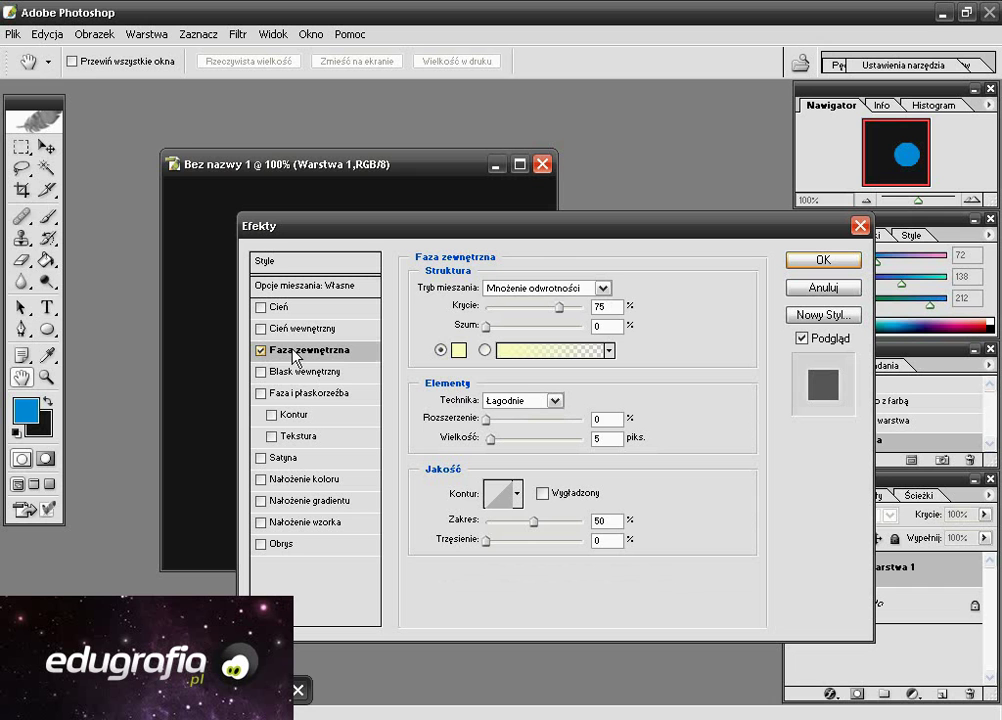
{"action": "left_click", "coordinate": [604, 289]}
{"action": "left_click", "coordinate": [598, 303]}
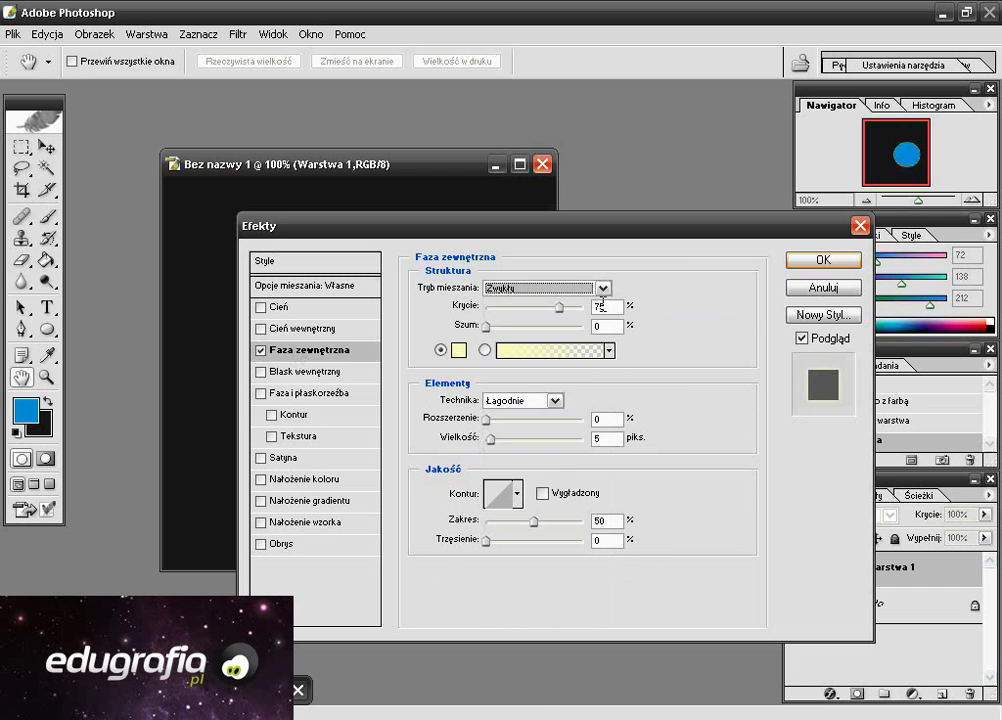
{"action": "left_click_drag", "start_coordinate": [559, 307], "coordinate": [583, 307]}
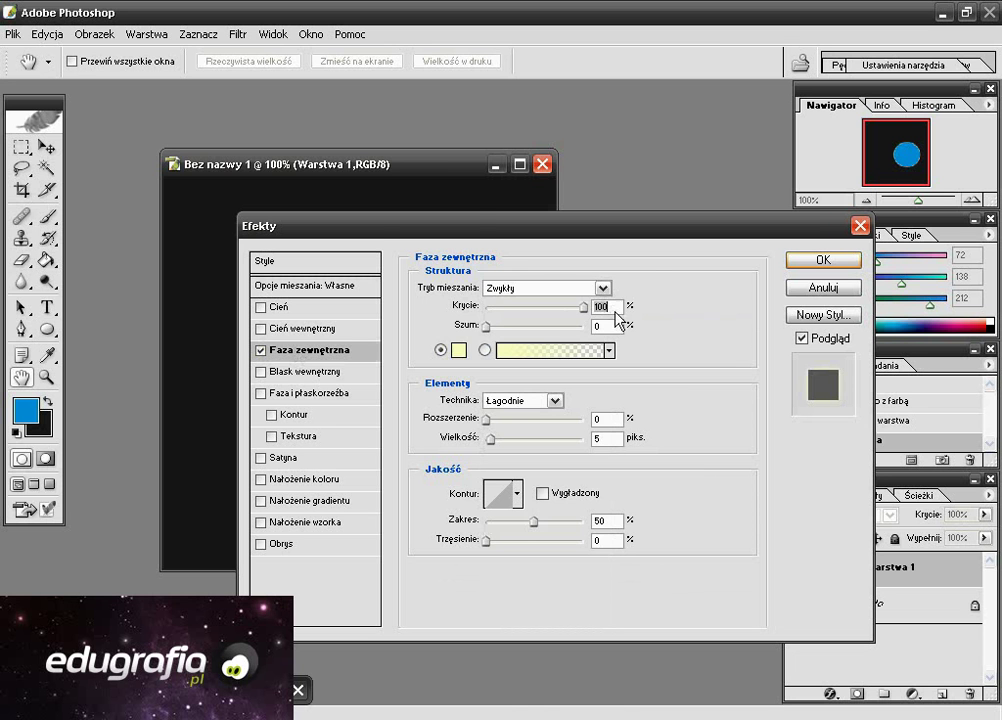
{"action": "left_click", "coordinate": [458, 350]}
{"action": "left_click_drag", "start_coordinate": [487, 447], "coordinate": [656, 518]}
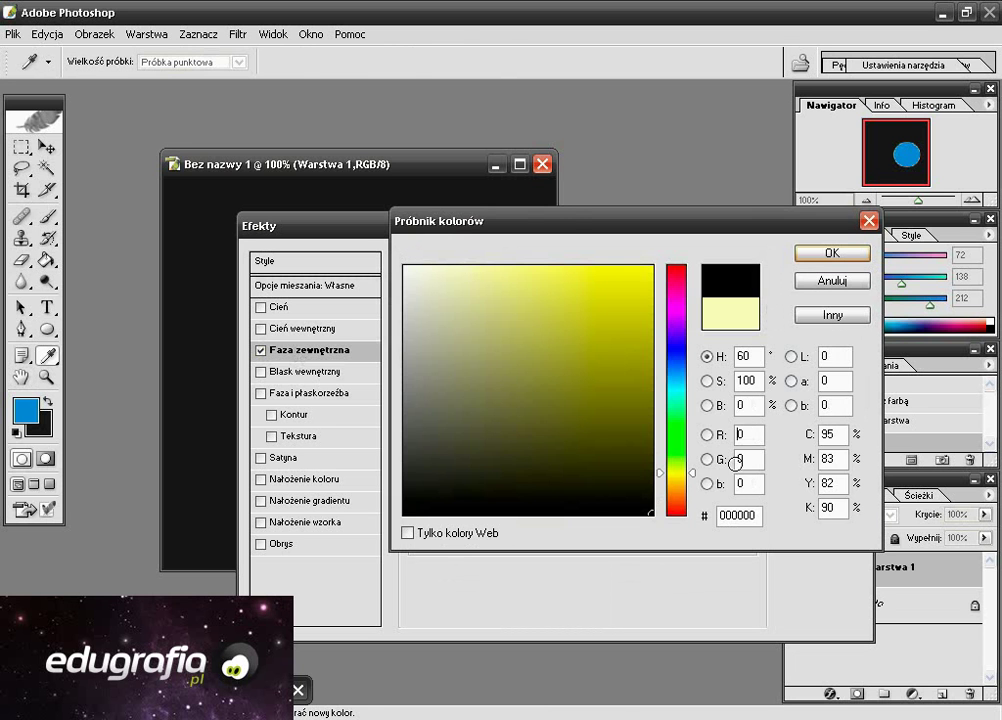
{"action": "left_click", "coordinate": [830, 253]}
Set the outer glow spread to 10% and size to 20 px.
{"action": "double_click", "coordinate": [606, 419]}
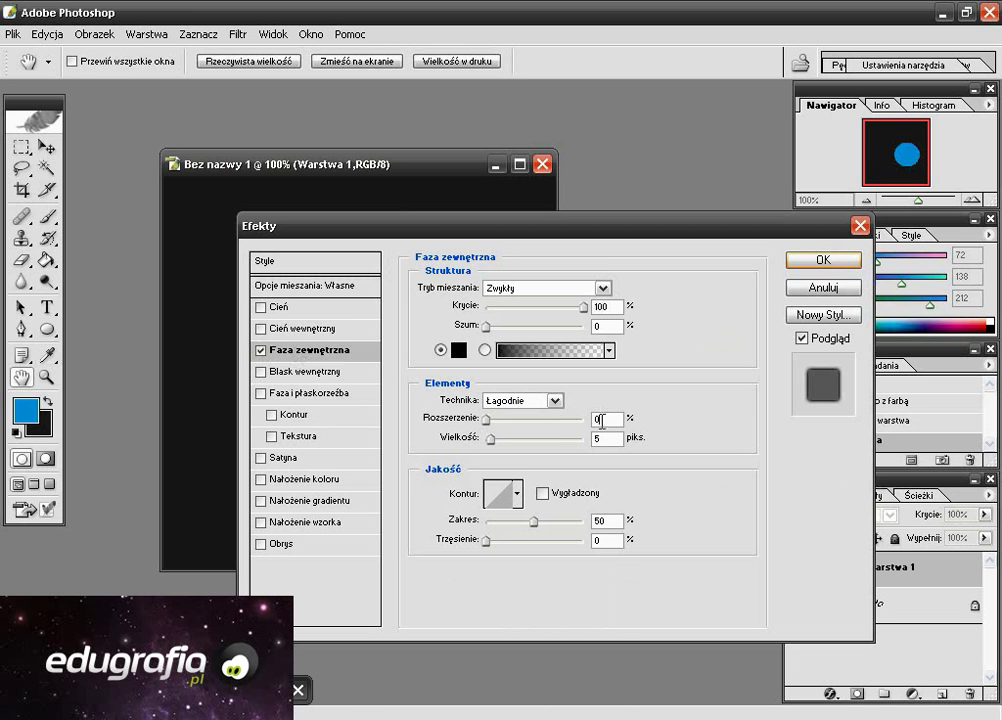
{"action": "type", "text": "10"}
{"action": "key", "text": "Tab"}
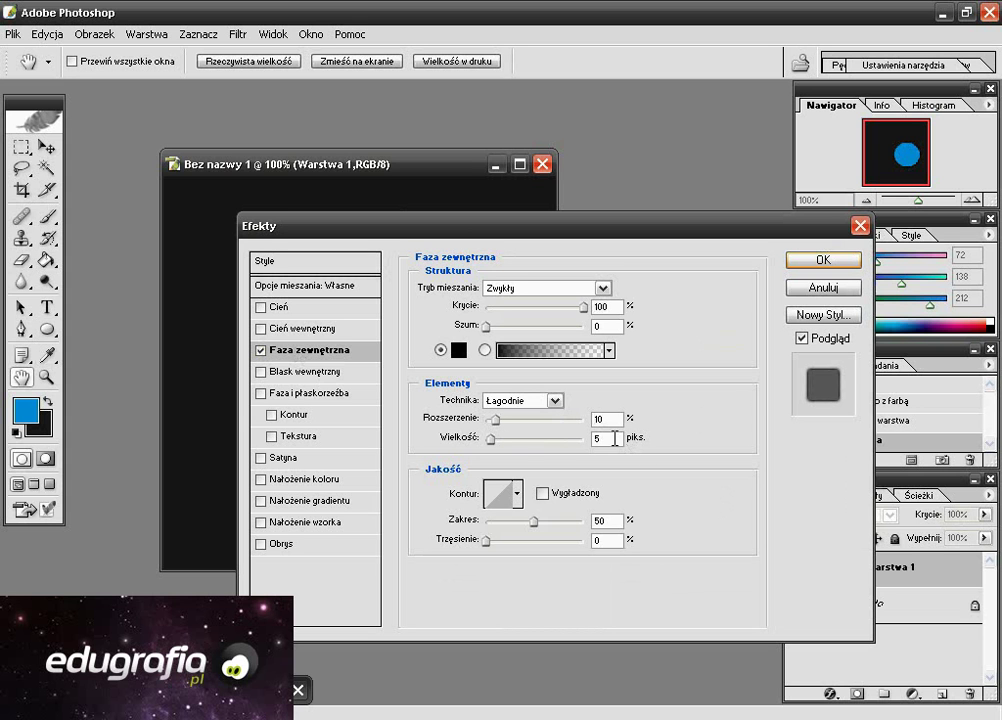
{"action": "type", "text": "2"}
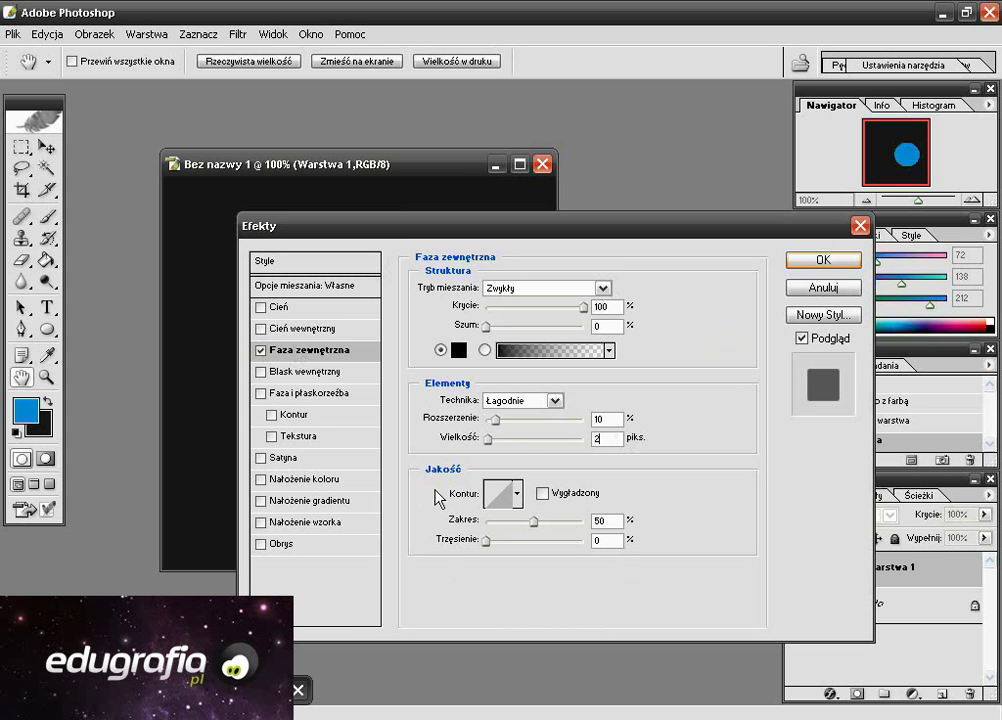
{"action": "type", "text": "0"}
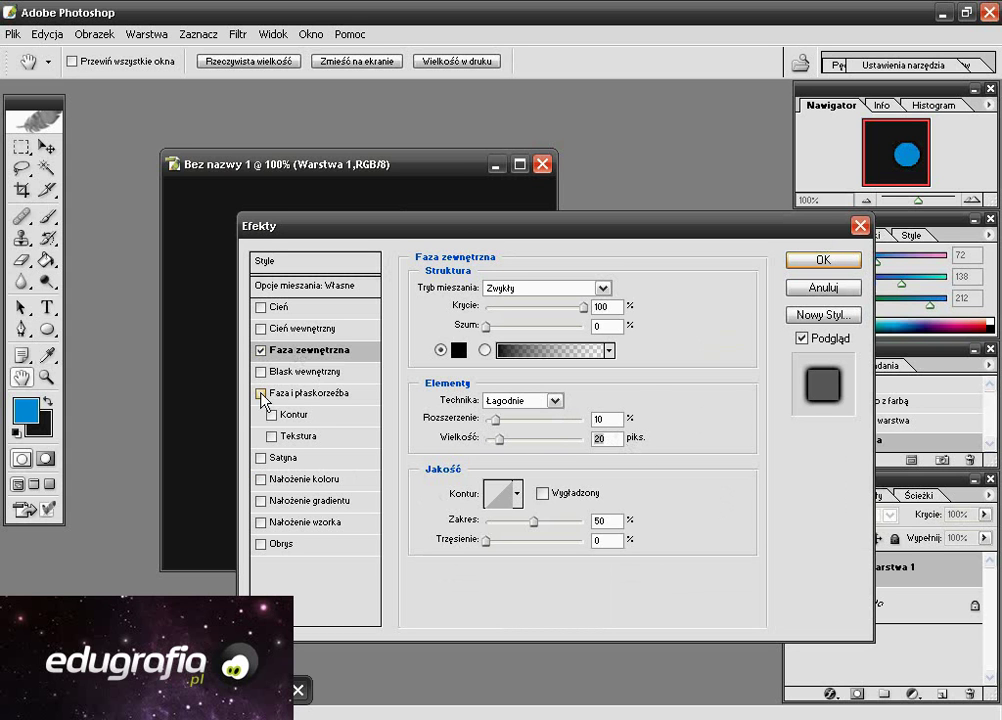
{"action": "left_click", "coordinate": [261, 394]}
Set the bevel style to Płaskorzeźba obrysu, direction down, with a 12° lighting angle.
{"action": "left_click", "coordinate": [313, 396]}
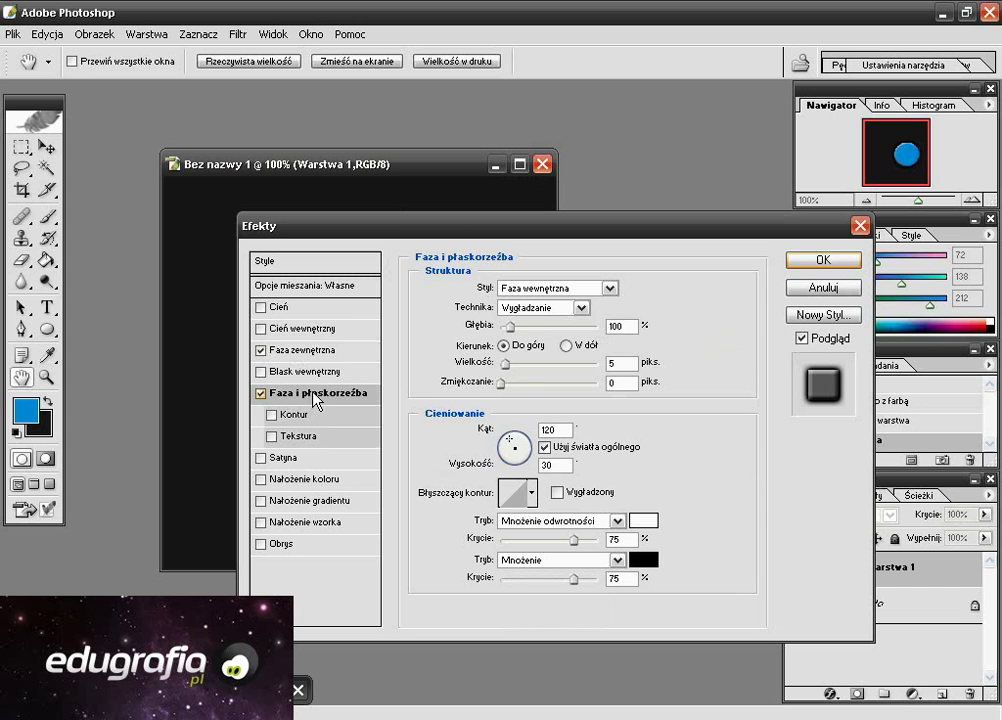
{"action": "left_click", "coordinate": [607, 288]}
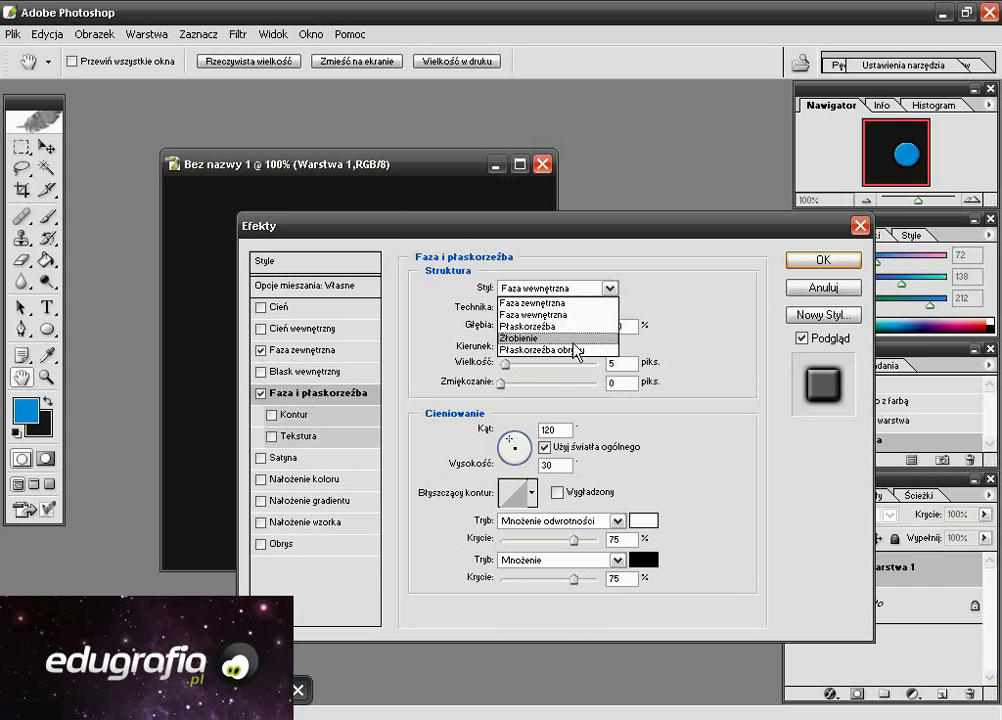
{"action": "left_click", "coordinate": [574, 339]}
{"action": "left_click", "coordinate": [608, 288]}
{"action": "left_click", "coordinate": [559, 350]}
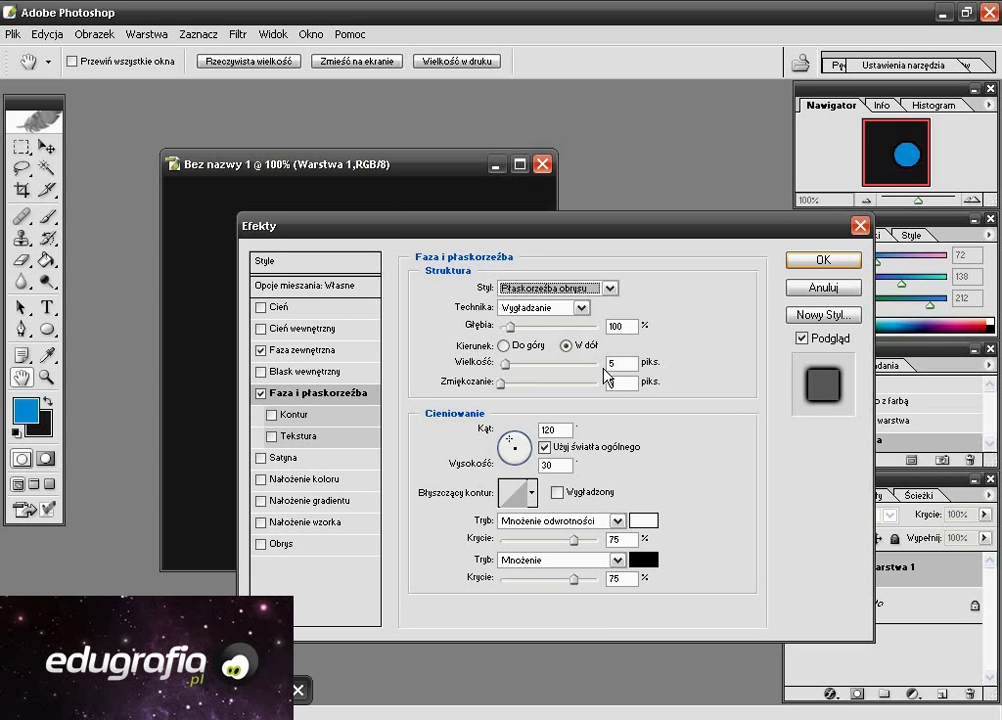
{"action": "left_click", "coordinate": [556, 429]}
{"action": "left_click", "coordinate": [509, 438]}
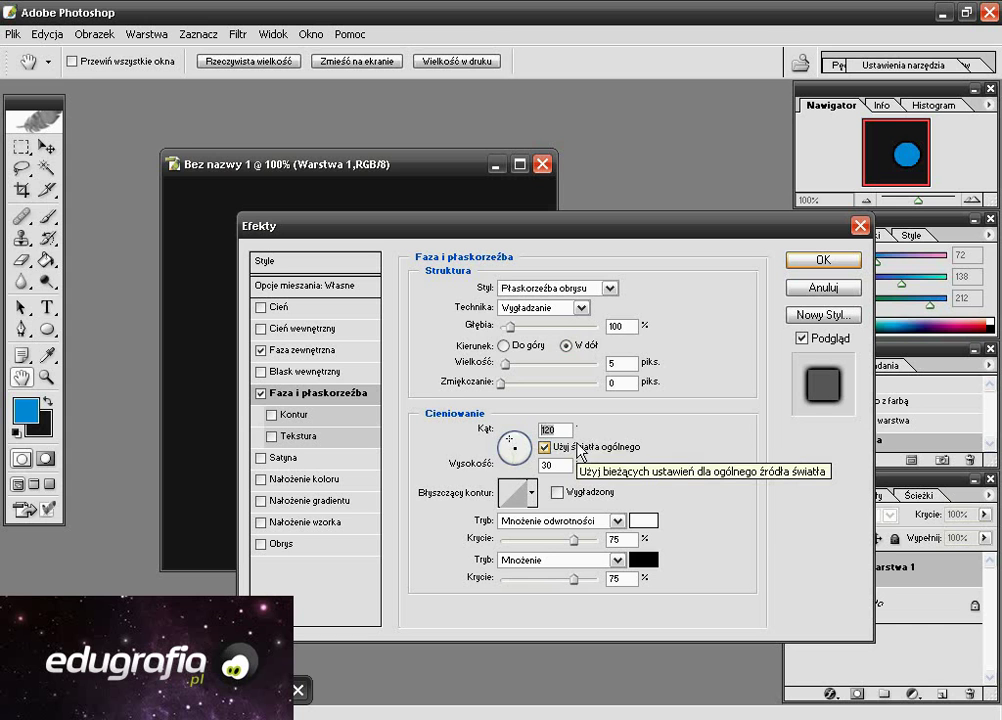
{"action": "type", "text": "12"}
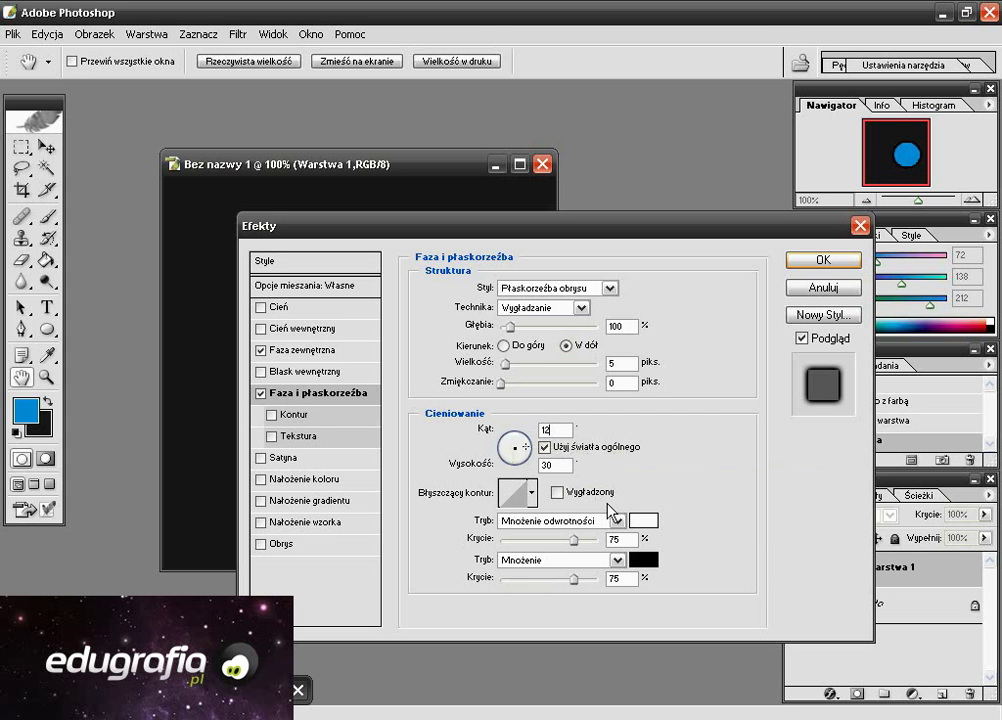
{"action": "left_click", "coordinate": [261, 458]}
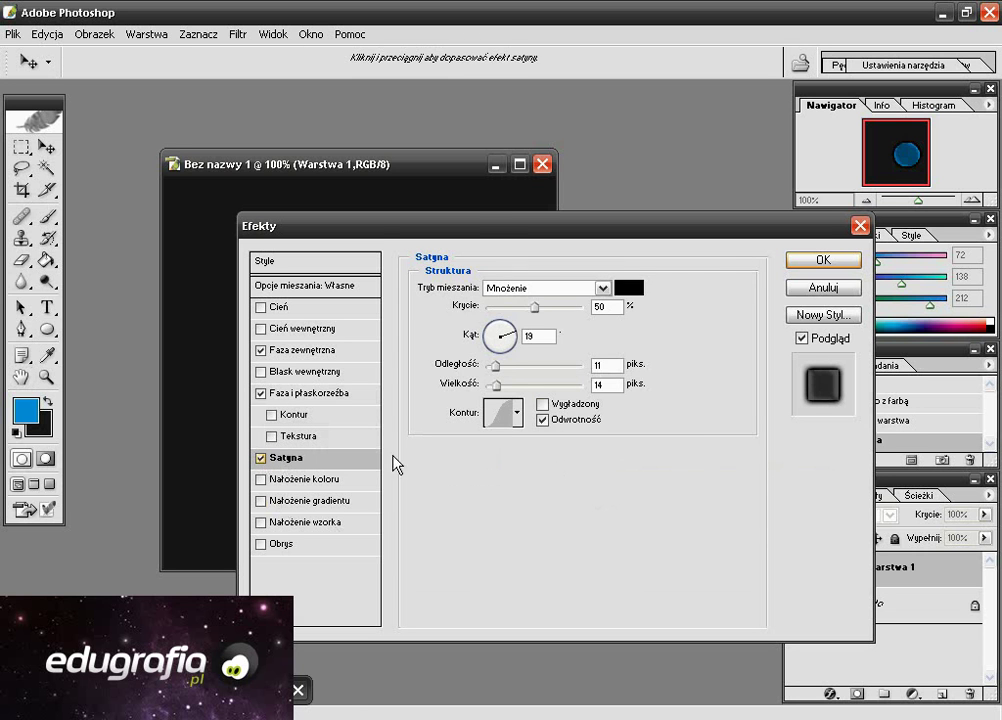
Make the Satyna effect white with 16 px distance and 16 px size.
{"action": "left_click", "coordinate": [629, 288]}
{"action": "left_click", "coordinate": [398, 271]}
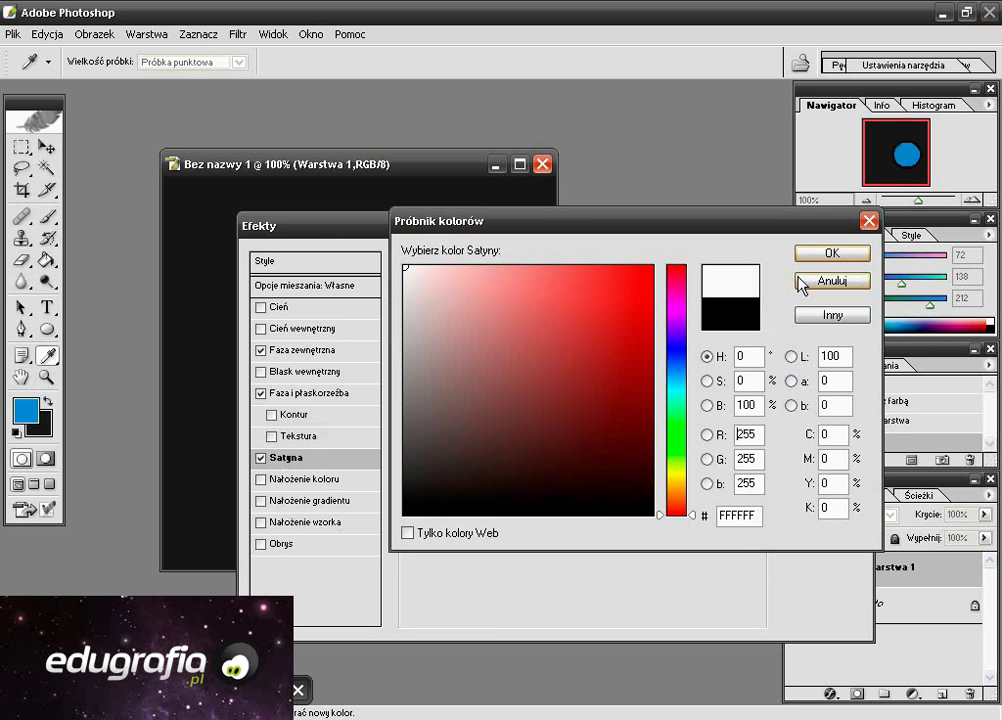
{"action": "left_click", "coordinate": [831, 256]}
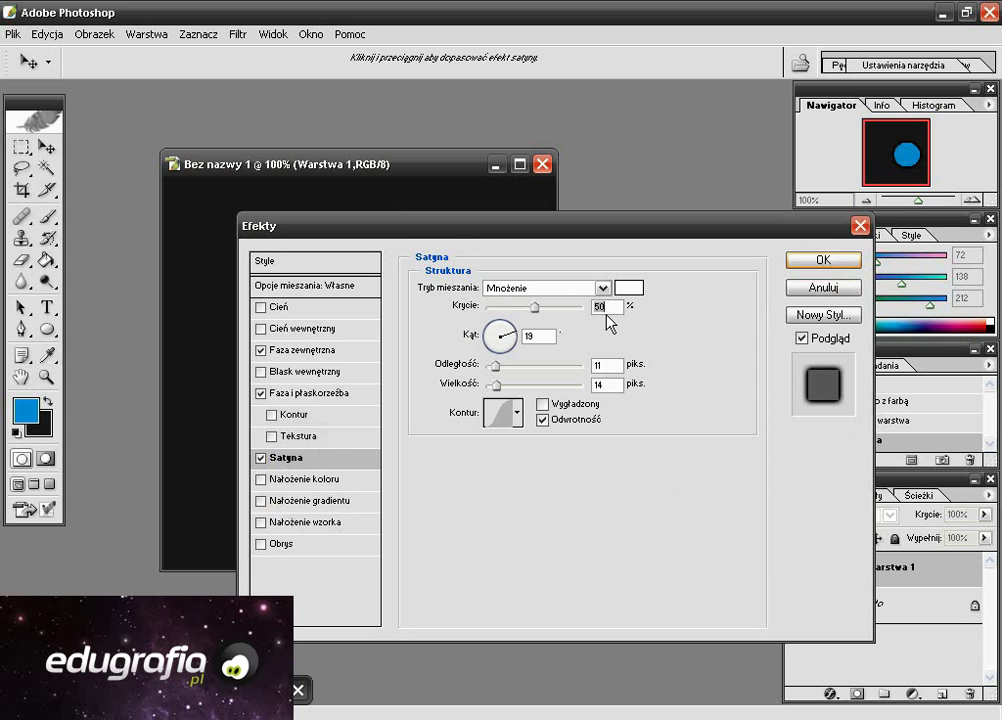
{"action": "left_click", "coordinate": [603, 364]}
{"action": "key", "text": "BackSpace"}
{"action": "type", "text": "6"}
{"action": "key", "text": "Tab"}
{"action": "type", "text": "1"}
{"action": "left_click", "coordinate": [285, 502]}
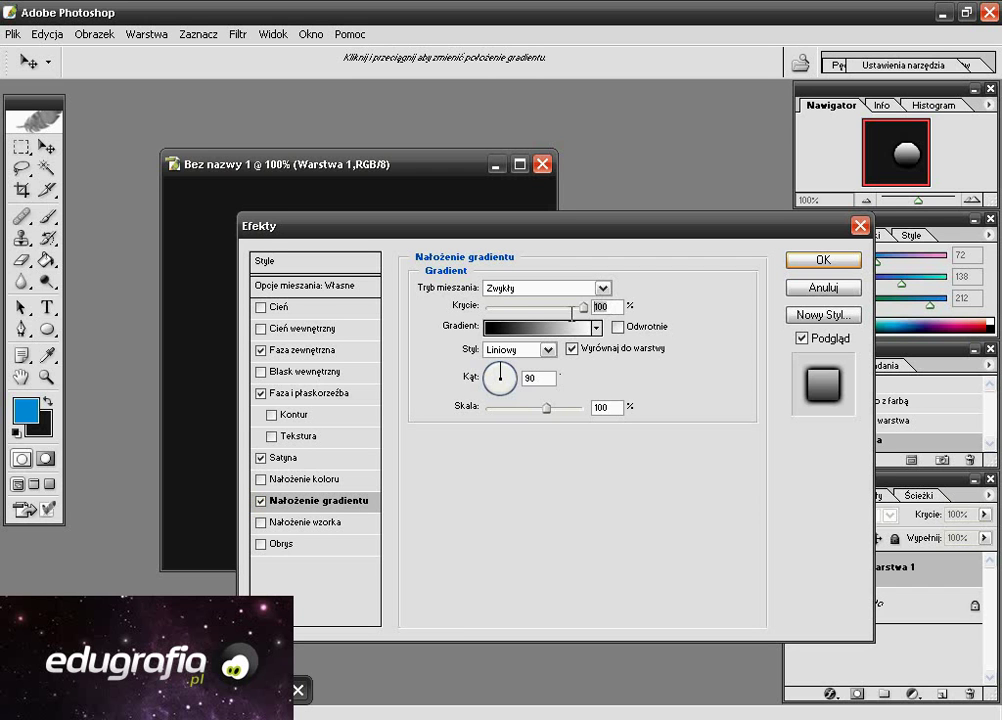
Set the gradient overlay to 38% opacity and make its left gradient stop white.
{"action": "type", "text": "38"}
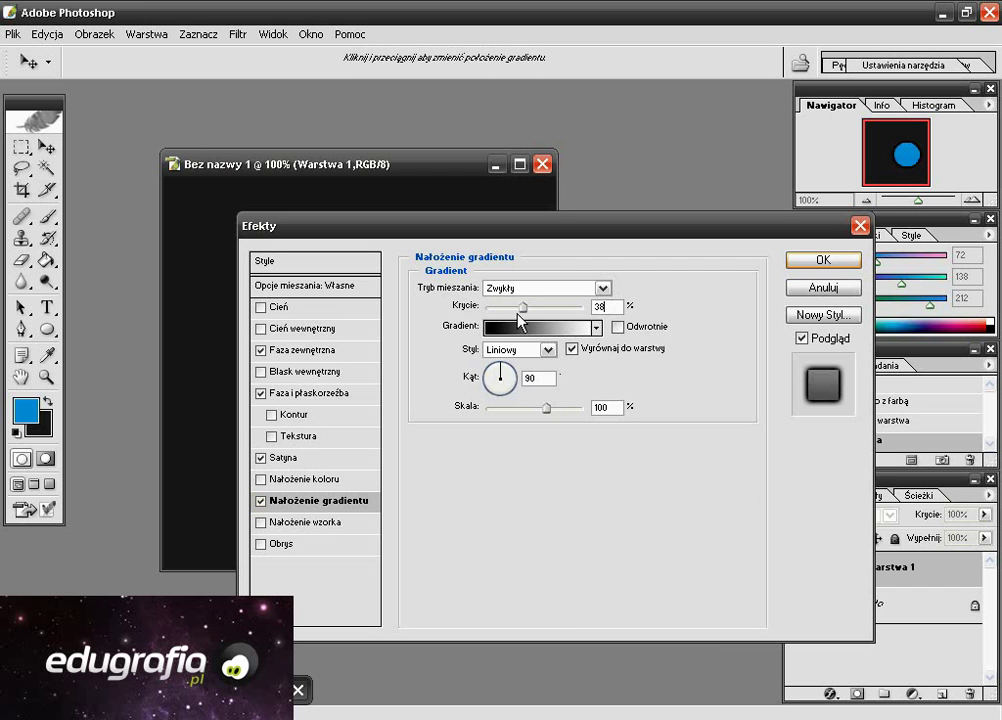
{"action": "left_click", "coordinate": [596, 328]}
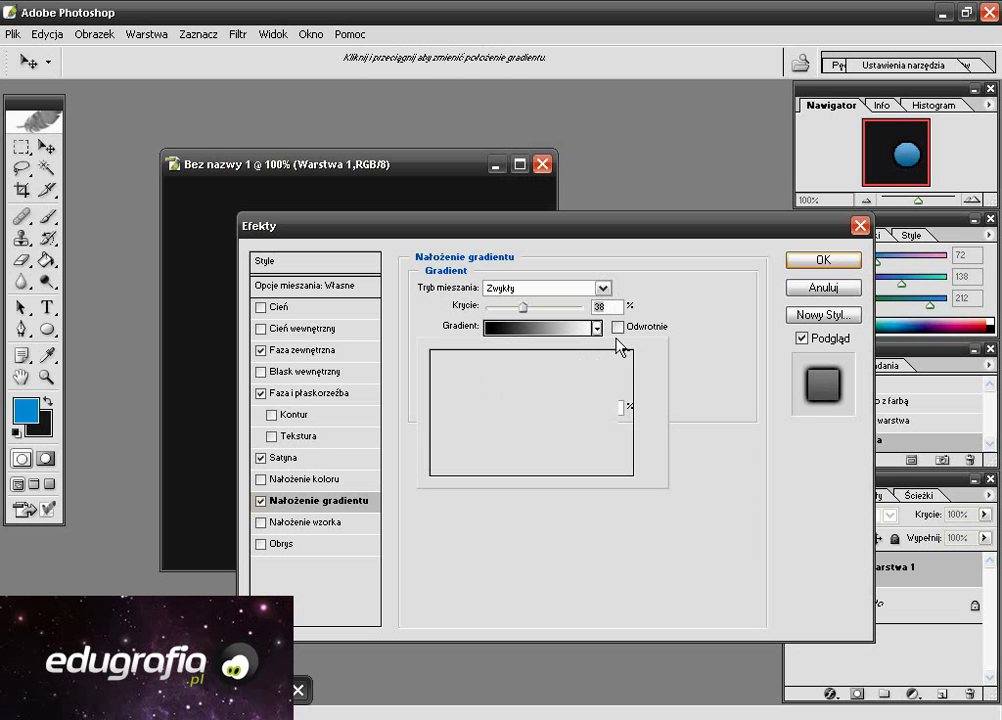
{"action": "left_click", "coordinate": [470, 375]}
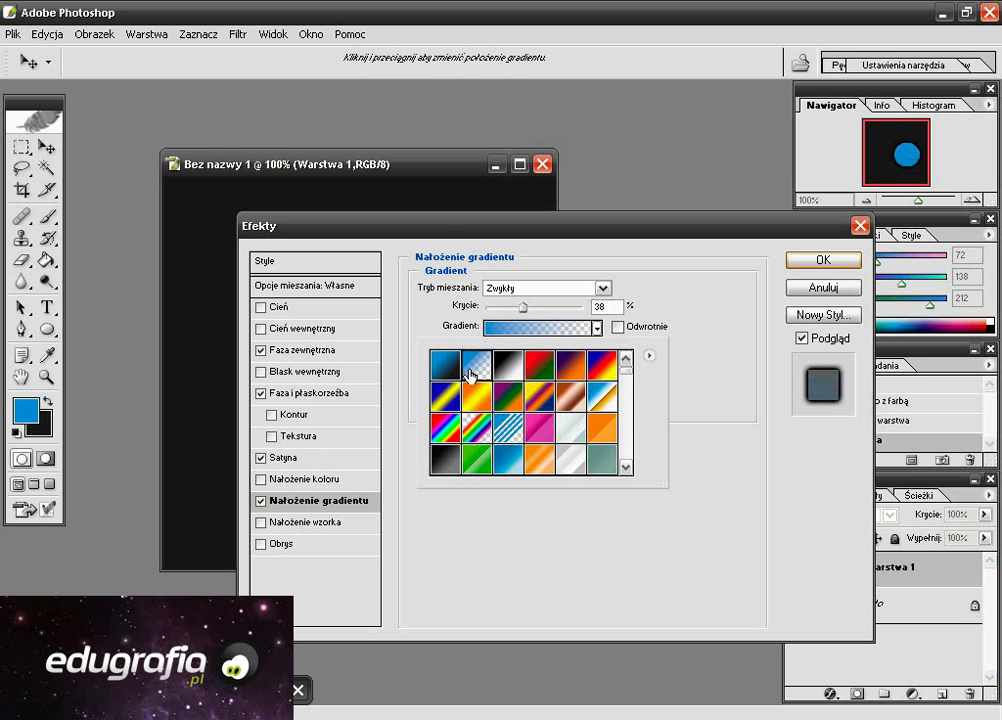
{"action": "left_click", "coordinate": [510, 330]}
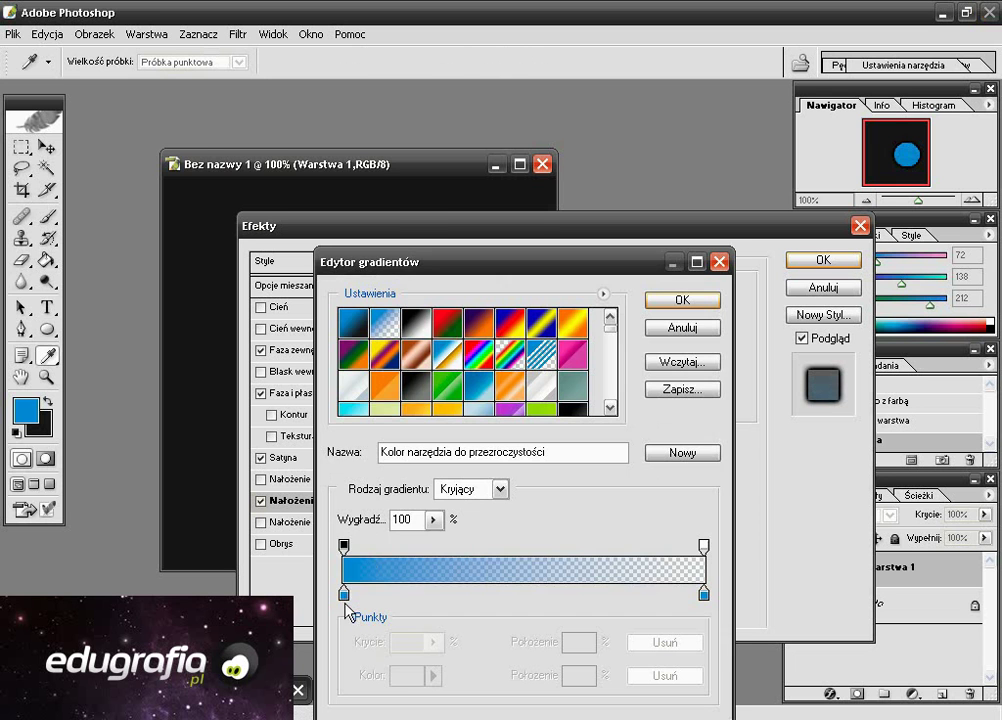
{"action": "double_click", "coordinate": [343, 594]}
{"action": "left_click_drag", "start_coordinate": [476, 374], "coordinate": [403, 265]}
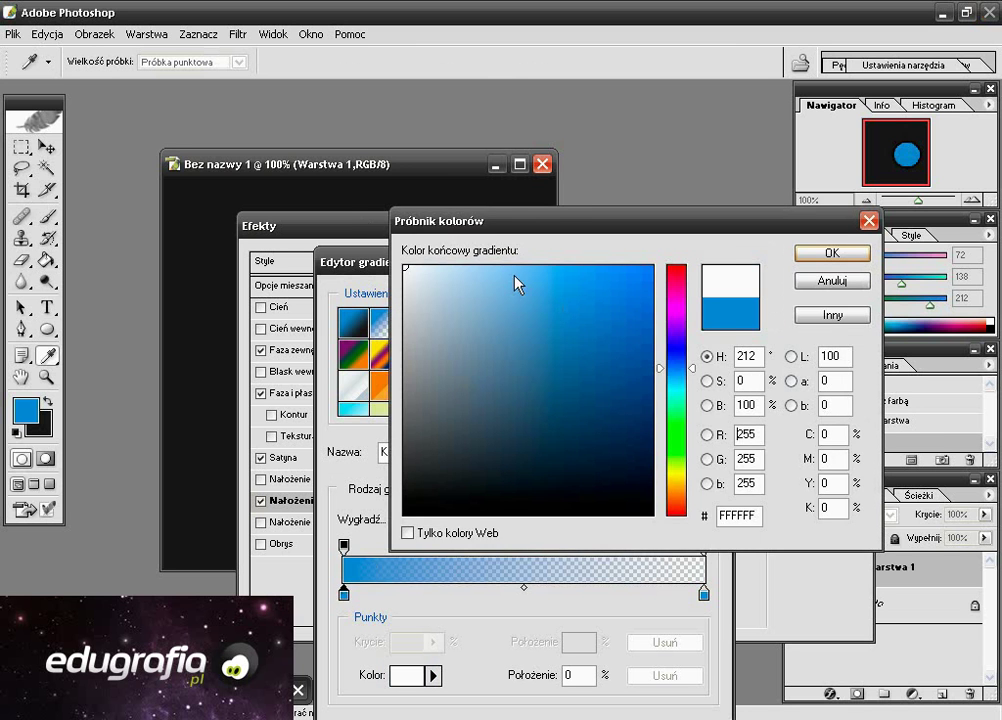
{"action": "left_click", "coordinate": [800, 255]}
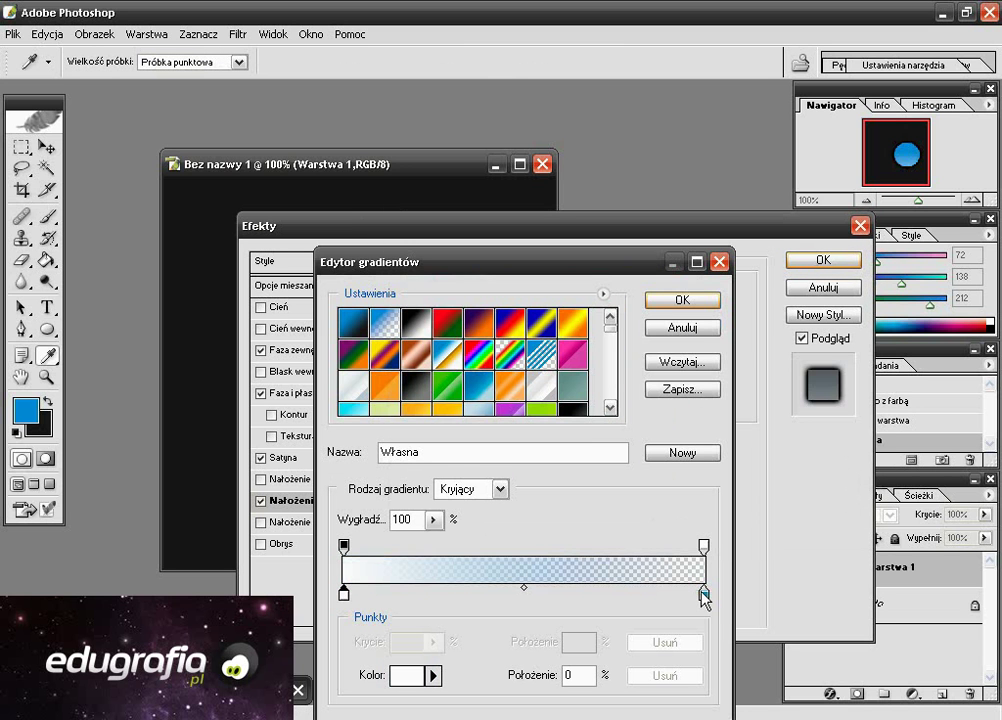
Finish the white-to-transparent gradient and set the overlay angle to 117°.
{"action": "left_click_drag", "start_coordinate": [704, 597], "coordinate": [343, 594]}
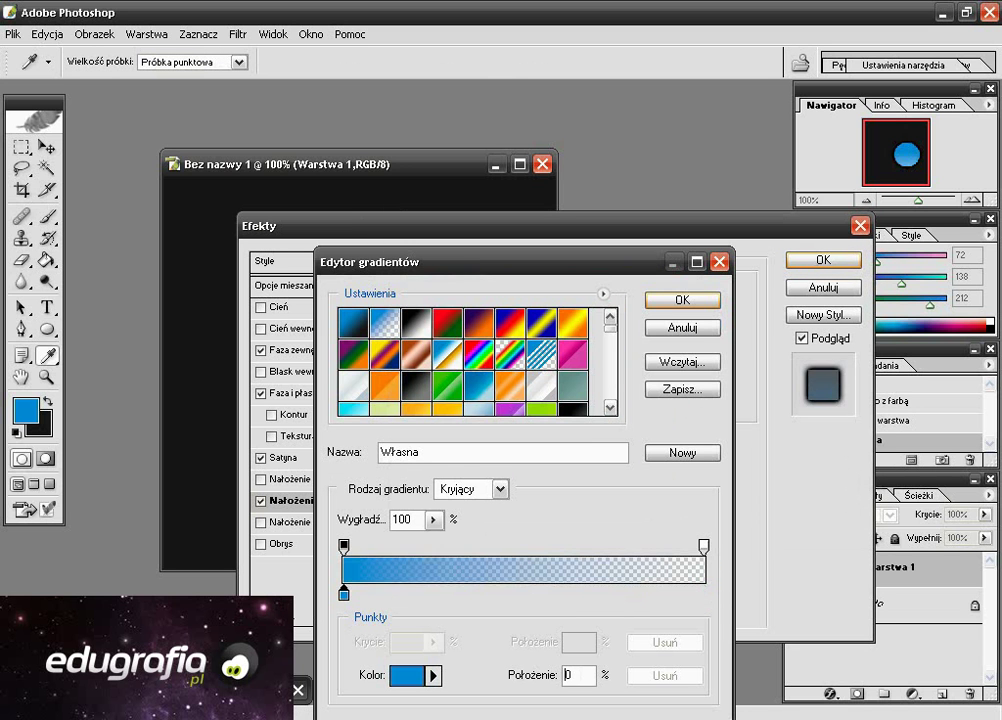
{"action": "double_click", "coordinate": [343, 594]}
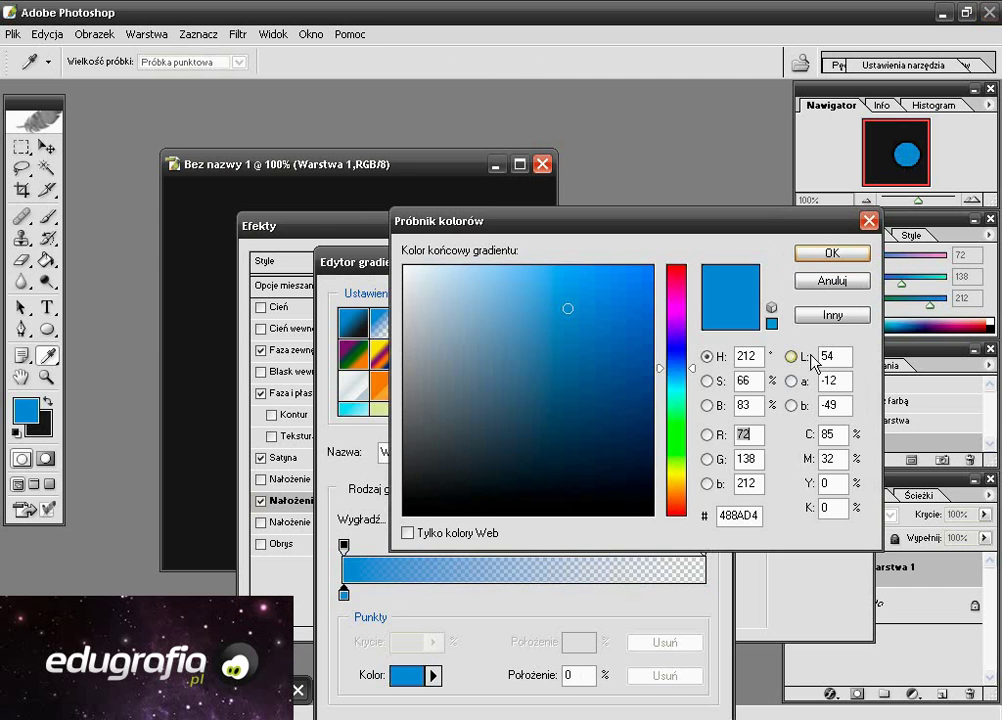
{"action": "left_click_drag", "start_coordinate": [447, 324], "coordinate": [318, 230]}
{"action": "left_click", "coordinate": [812, 254]}
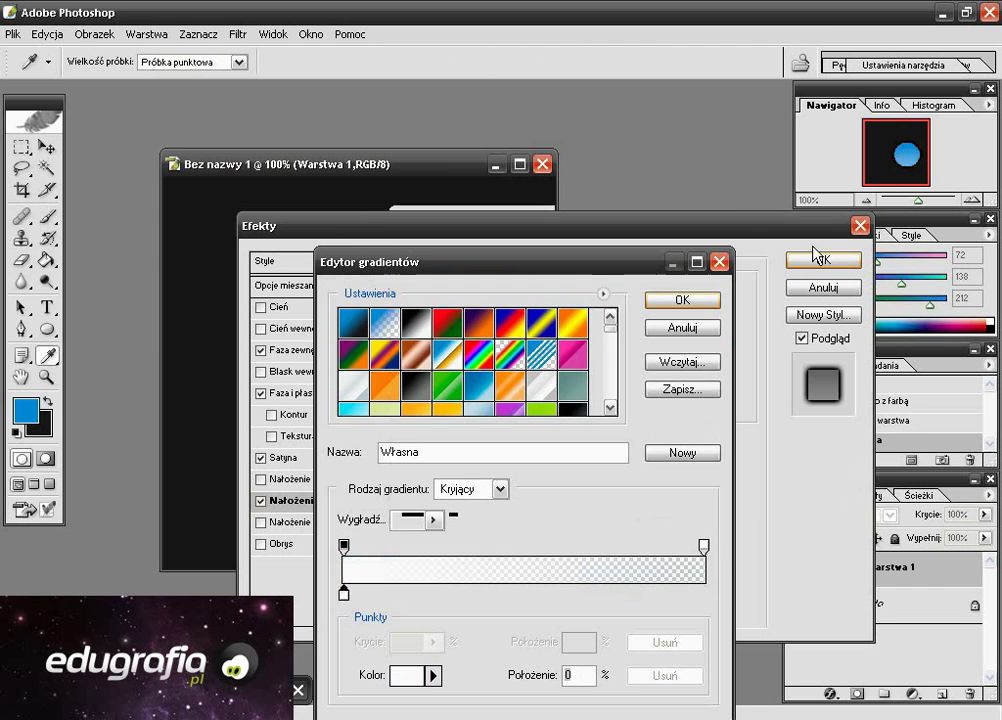
{"action": "left_click", "coordinate": [690, 302]}
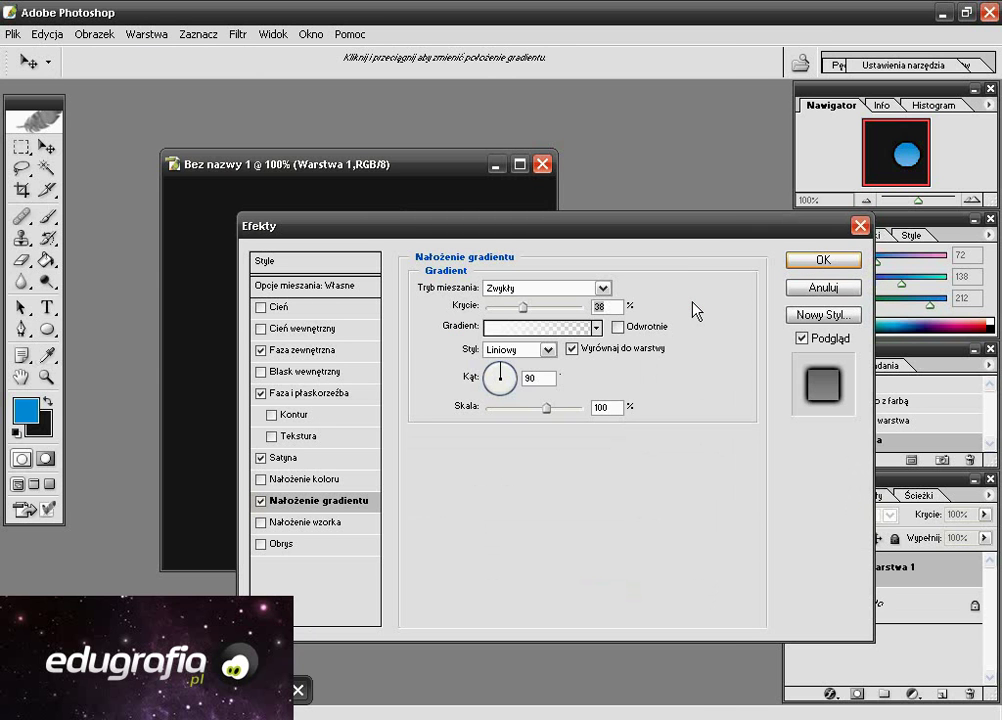
{"action": "double_click", "coordinate": [544, 381]}
{"action": "type", "text": "1"}
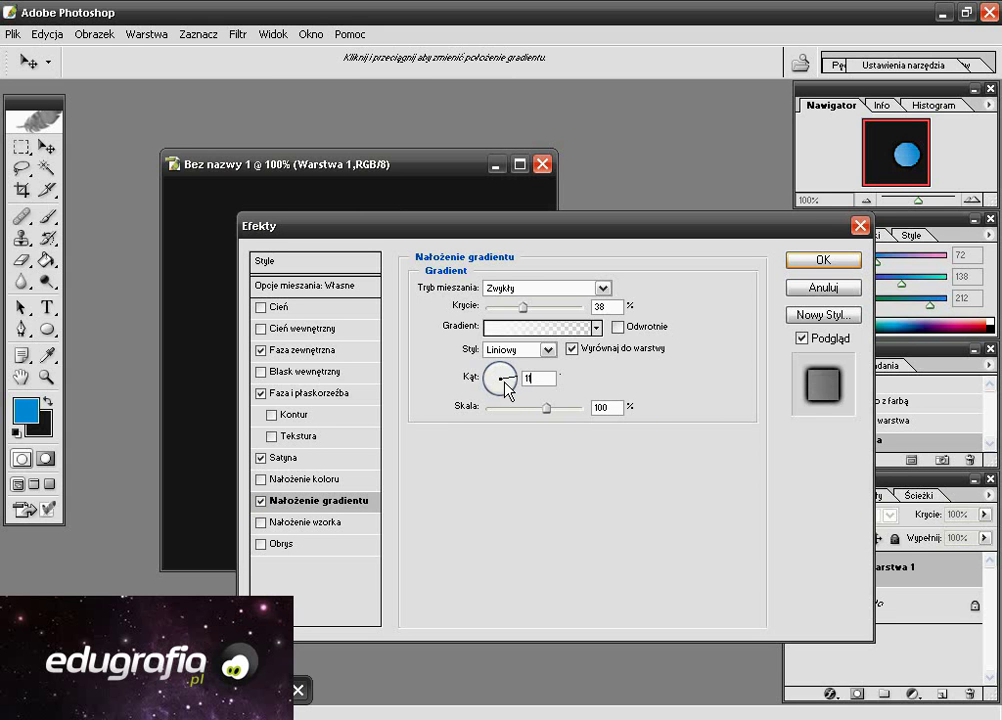
{"action": "type", "text": "17"}
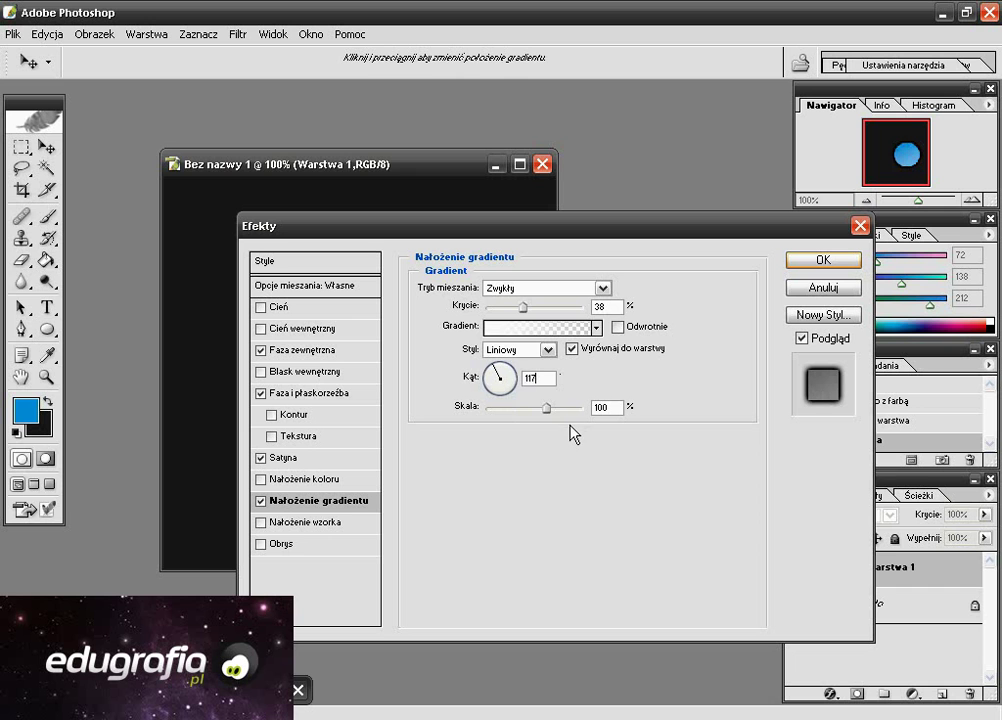
Add a 5 px stroke with Gradient fill type, aligned with the layer.
{"action": "left_click", "coordinate": [276, 544]}
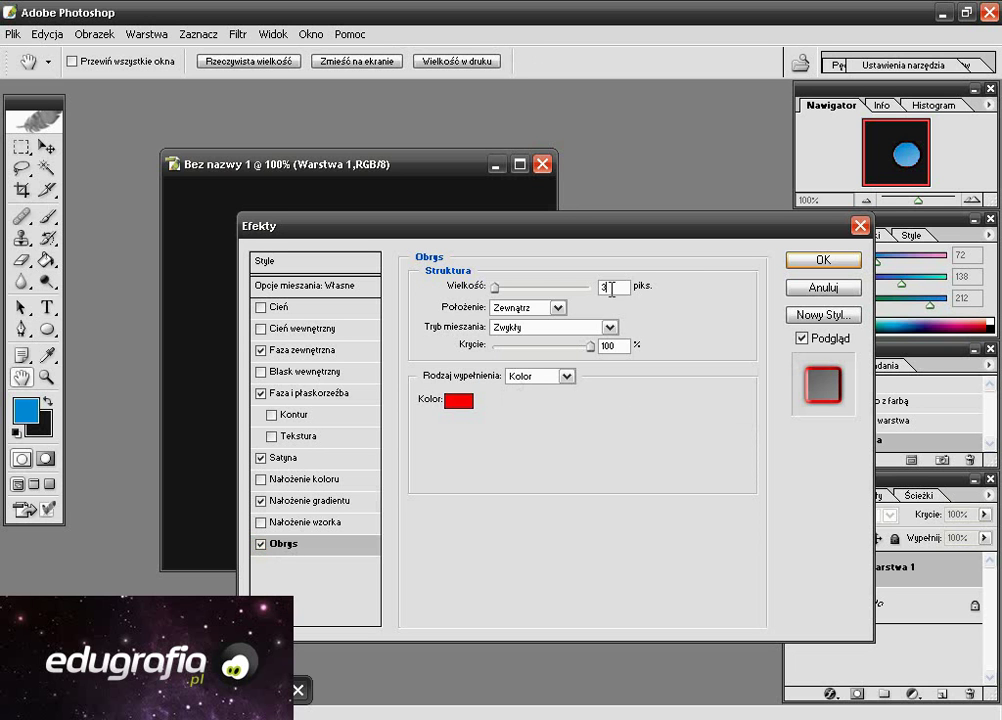
{"action": "type", "text": "5"}
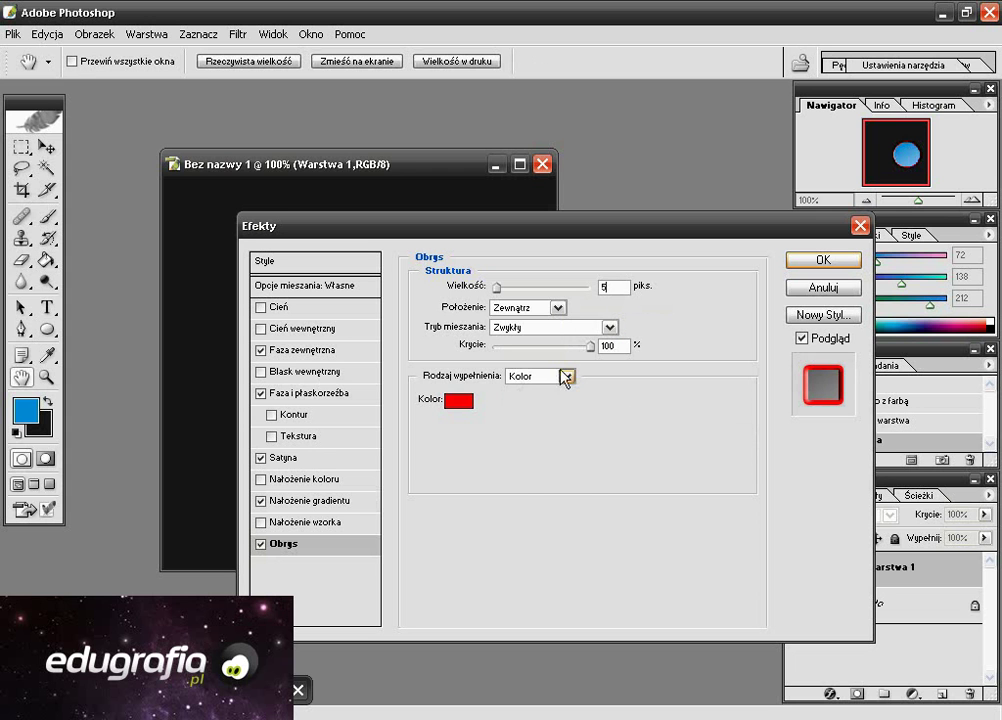
{"action": "left_click", "coordinate": [565, 378]}
{"action": "left_click", "coordinate": [551, 405]}
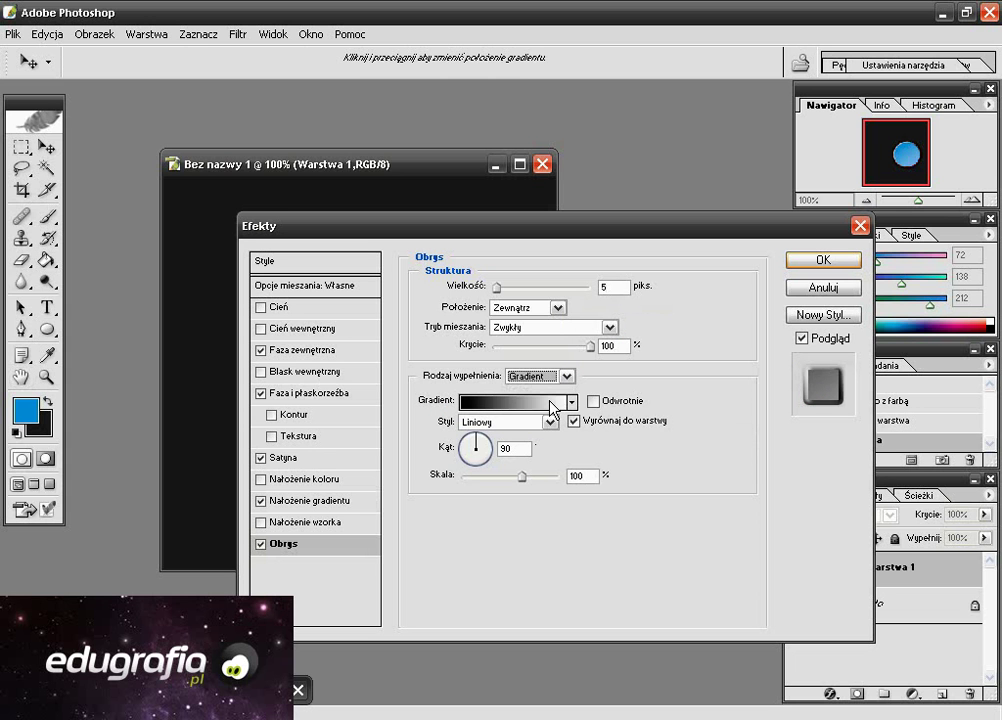
{"action": "left_click", "coordinate": [575, 421]}
Change the stroke gradient's white end stop to mid grey, making it black-to-grey.
{"action": "left_click", "coordinate": [526, 404]}
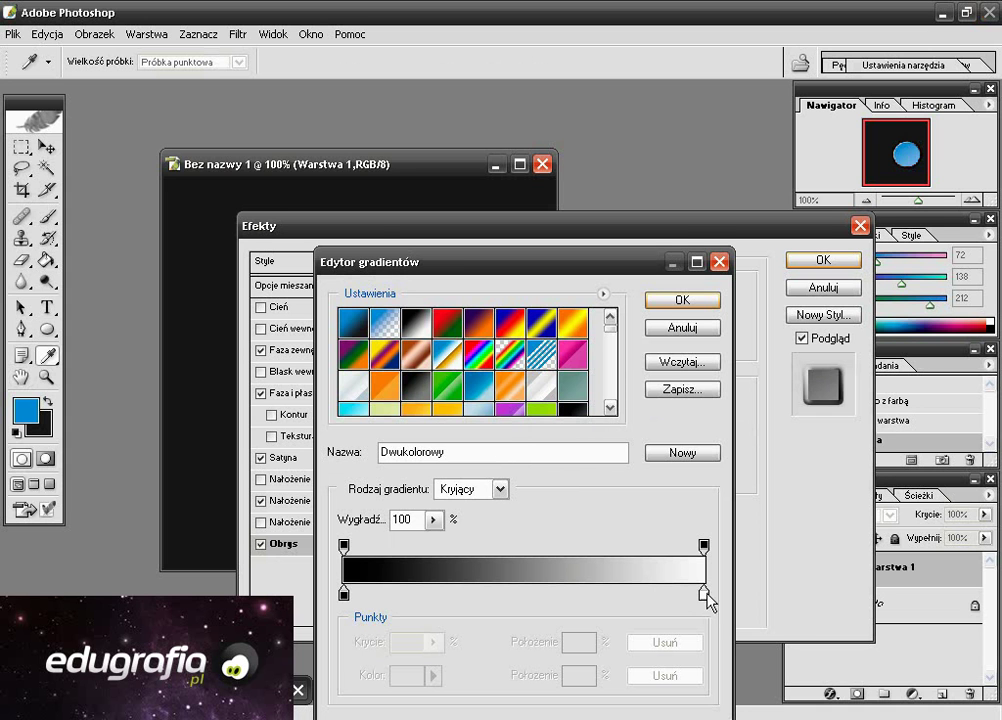
{"action": "left_click", "coordinate": [704, 594]}
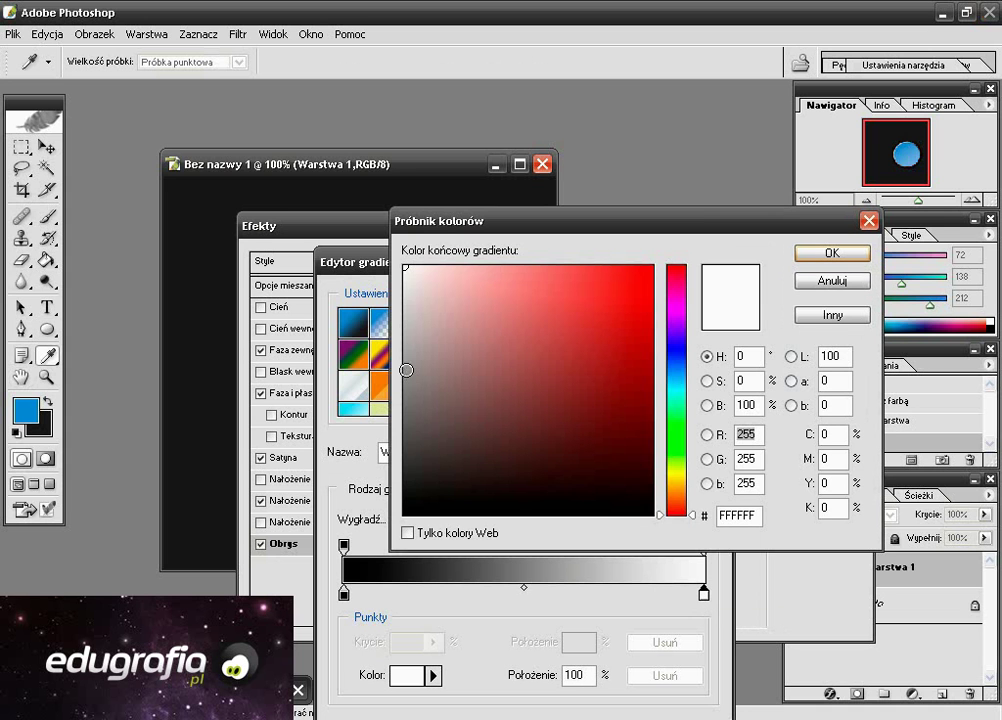
{"action": "left_click", "coordinate": [405, 363]}
{"action": "left_click_drag", "start_coordinate": [405, 363], "coordinate": [407, 371]}
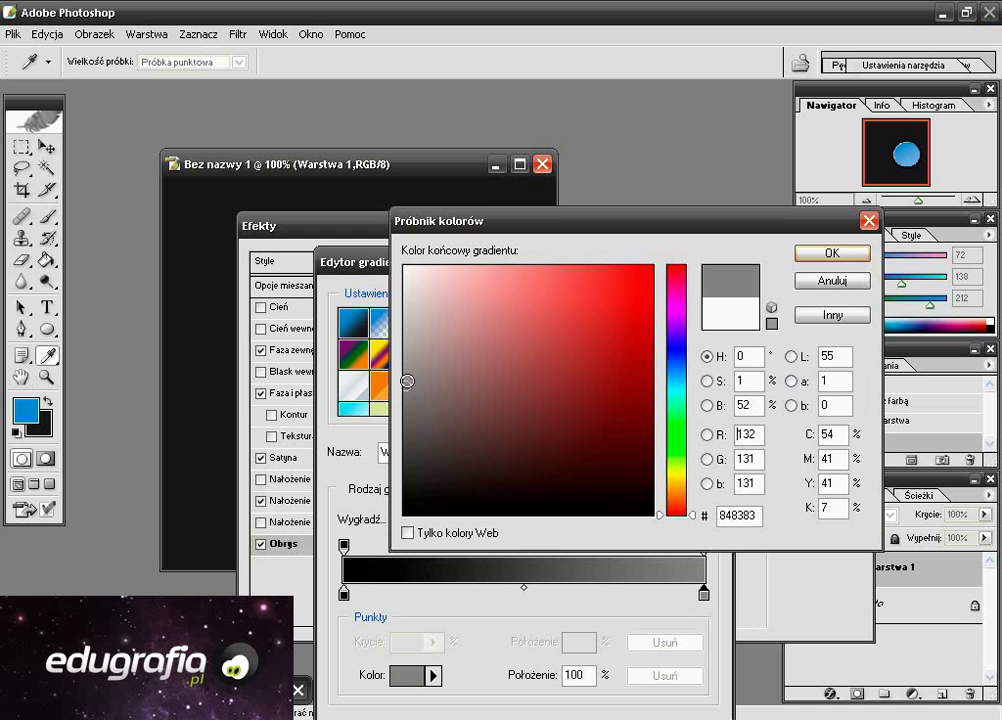
{"action": "left_click", "coordinate": [832, 253]}
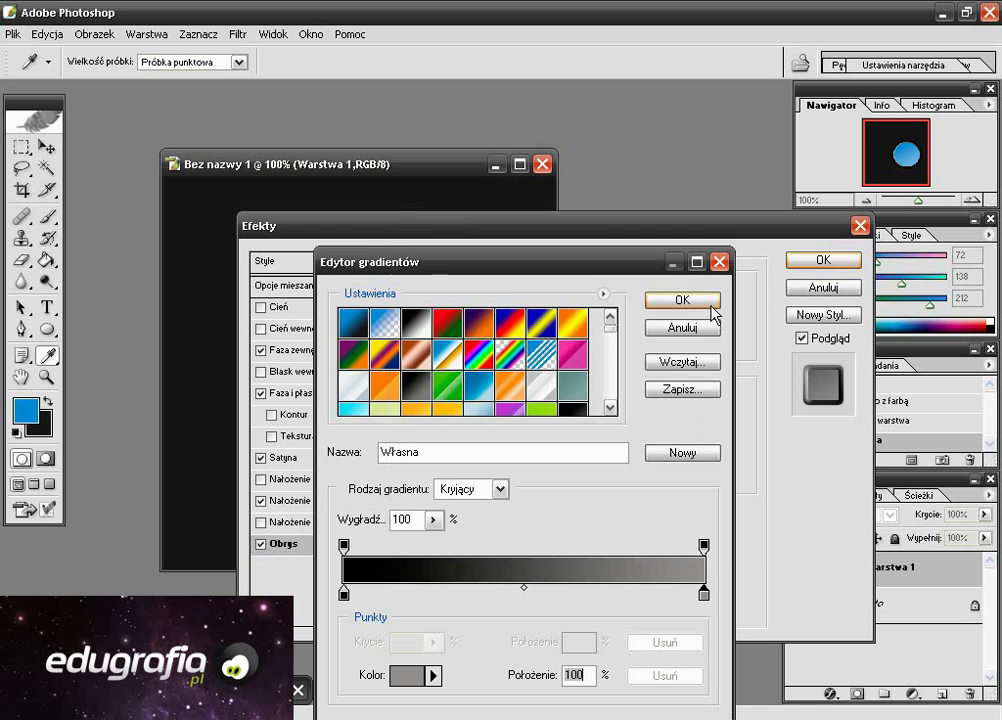
{"action": "left_click", "coordinate": [678, 298]}
Preview the stroke gradient reversed and back, then apply all the layer effects.
{"action": "left_click_drag", "start_coordinate": [507, 230], "coordinate": [754, 234]}
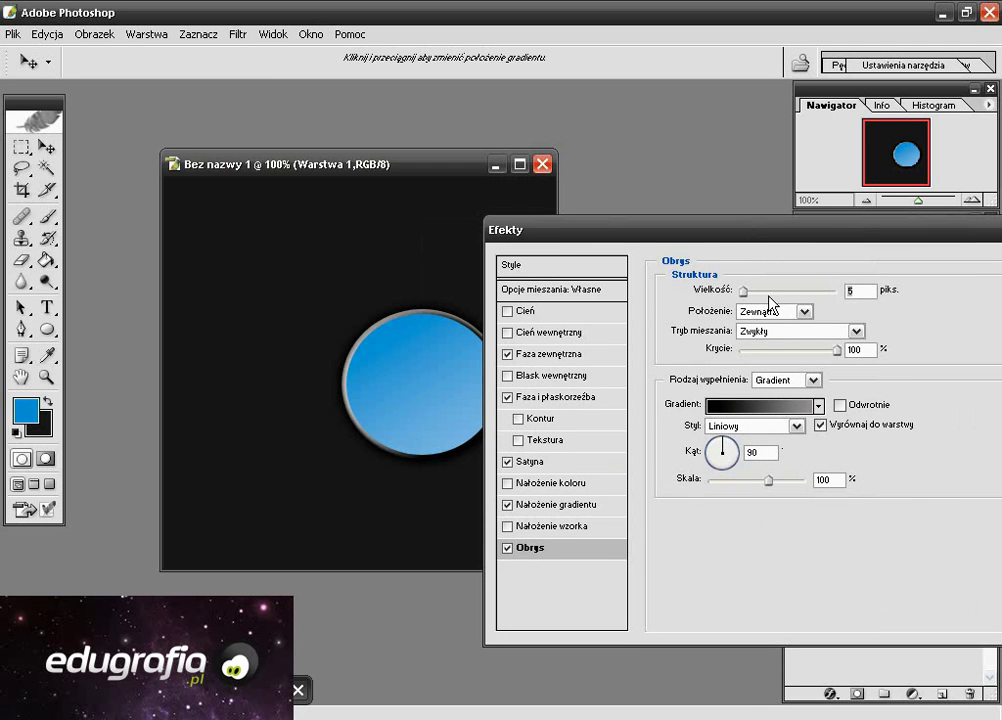
{"action": "left_click", "coordinate": [840, 405]}
{"action": "left_click", "coordinate": [840, 405]}
{"action": "left_click_drag", "start_coordinate": [712, 237], "coordinate": [537, 233]}
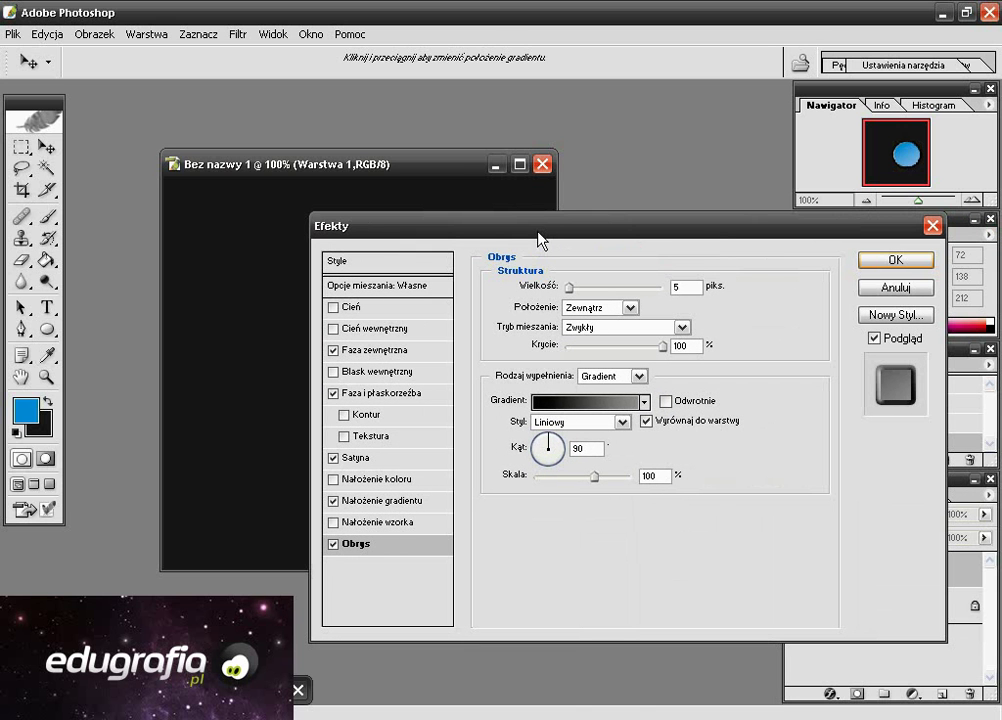
{"action": "left_click", "coordinate": [888, 262]}
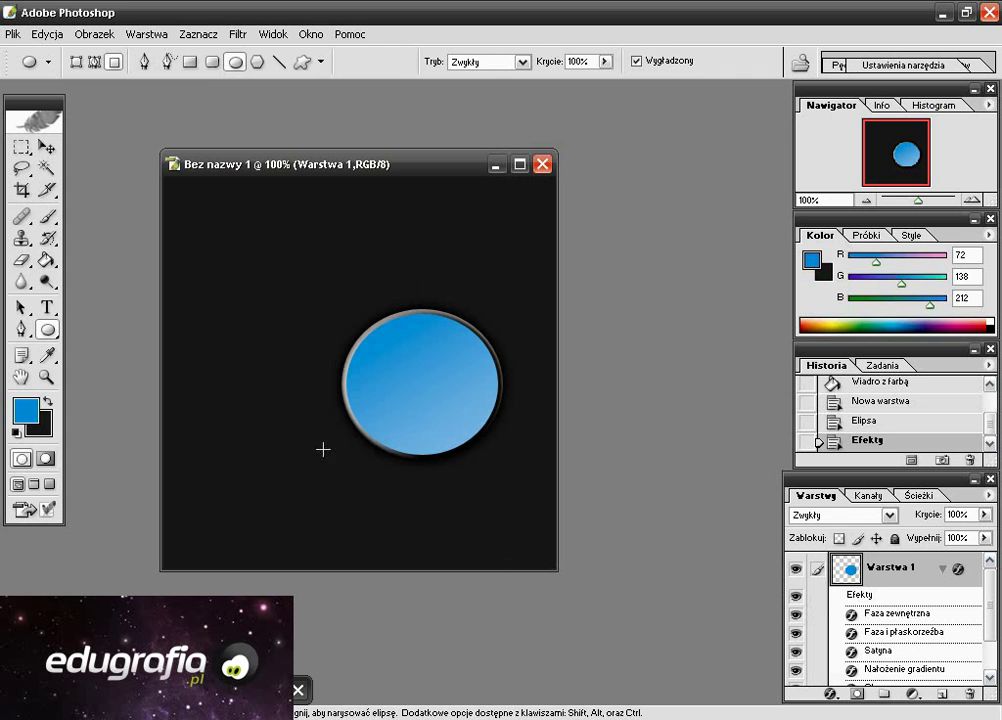
Select the Type tool with Minion Pro and set the foreground colour to #6BADF7.
{"action": "left_click", "coordinate": [46, 307]}
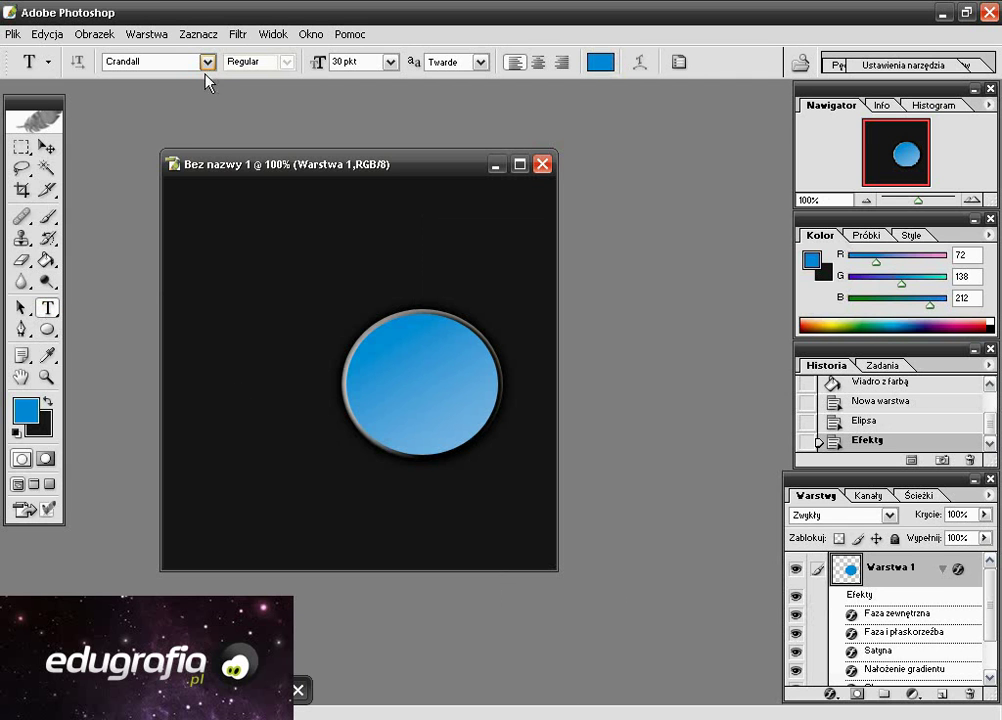
{"action": "left_click", "coordinate": [207, 62]}
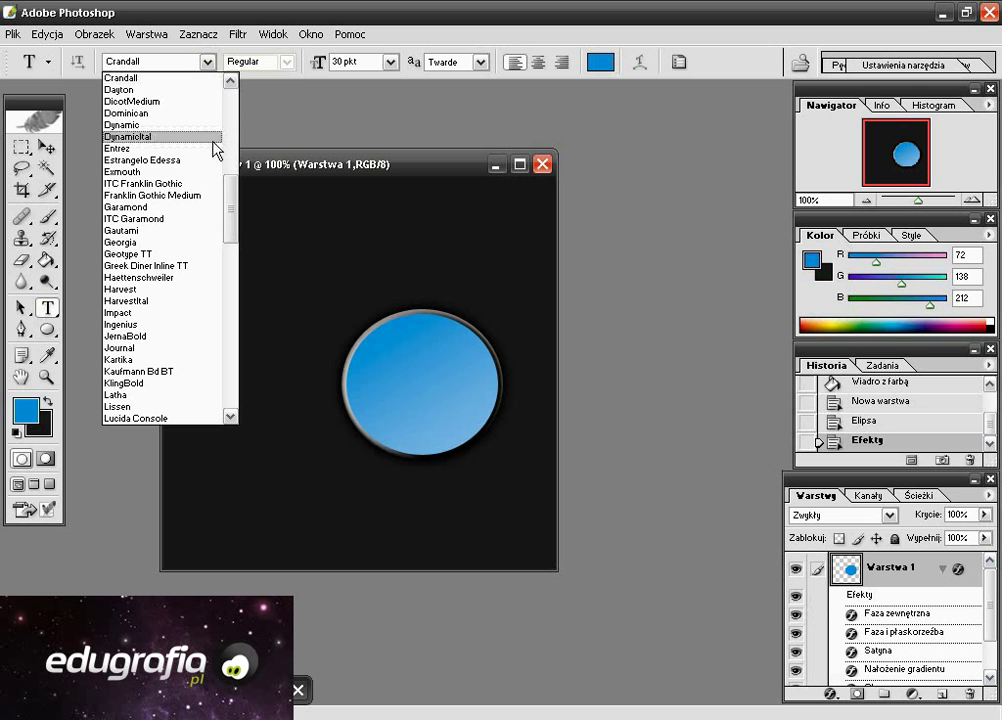
{"action": "left_click_drag", "start_coordinate": [232, 200], "coordinate": [228, 255]}
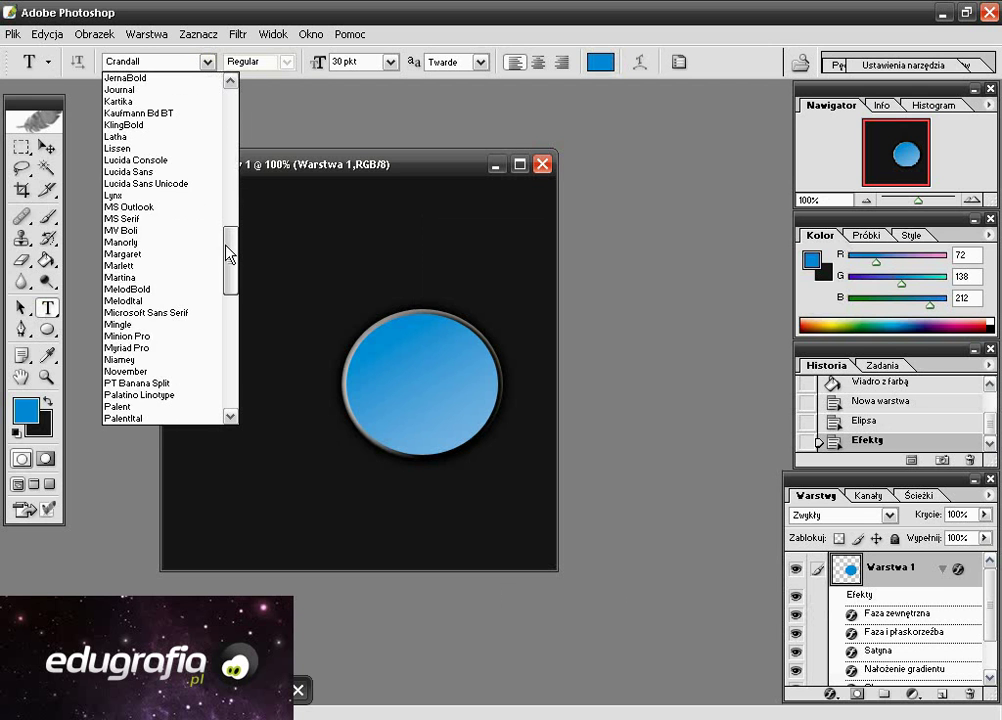
{"action": "left_click", "coordinate": [168, 336]}
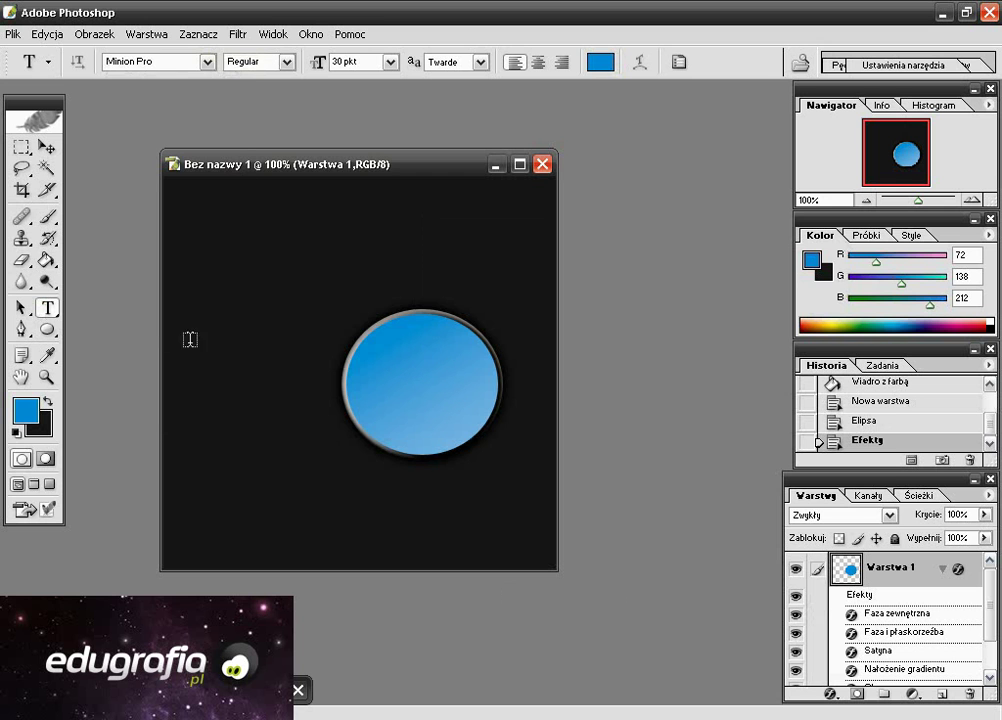
{"action": "left_click", "coordinate": [25, 410]}
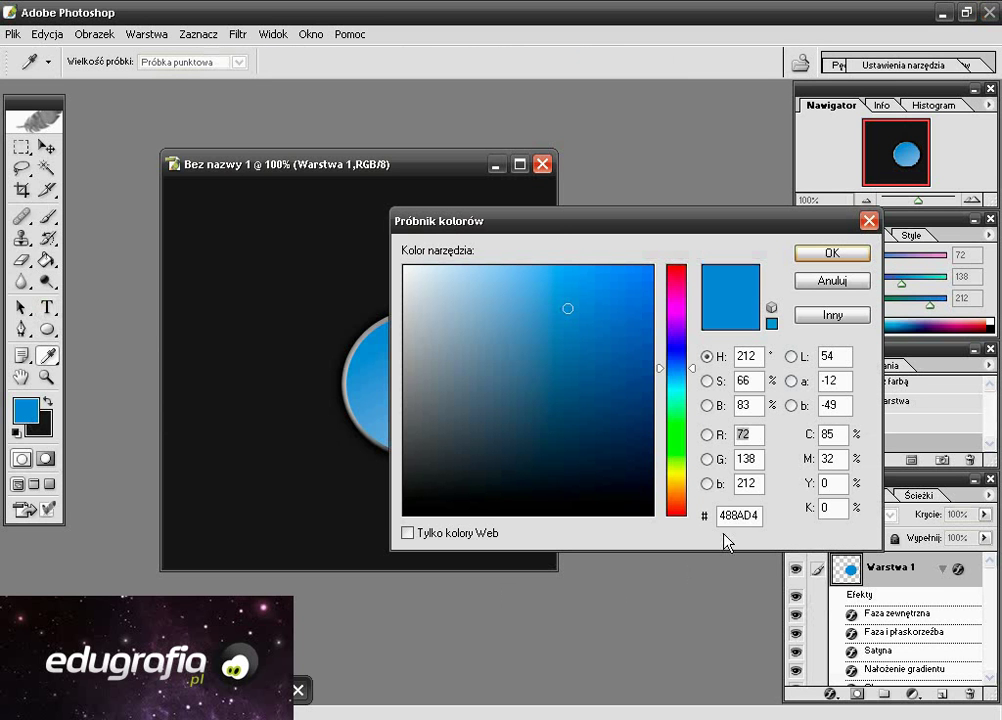
{"action": "left_click_drag", "start_coordinate": [757, 514], "coordinate": [690, 521]}
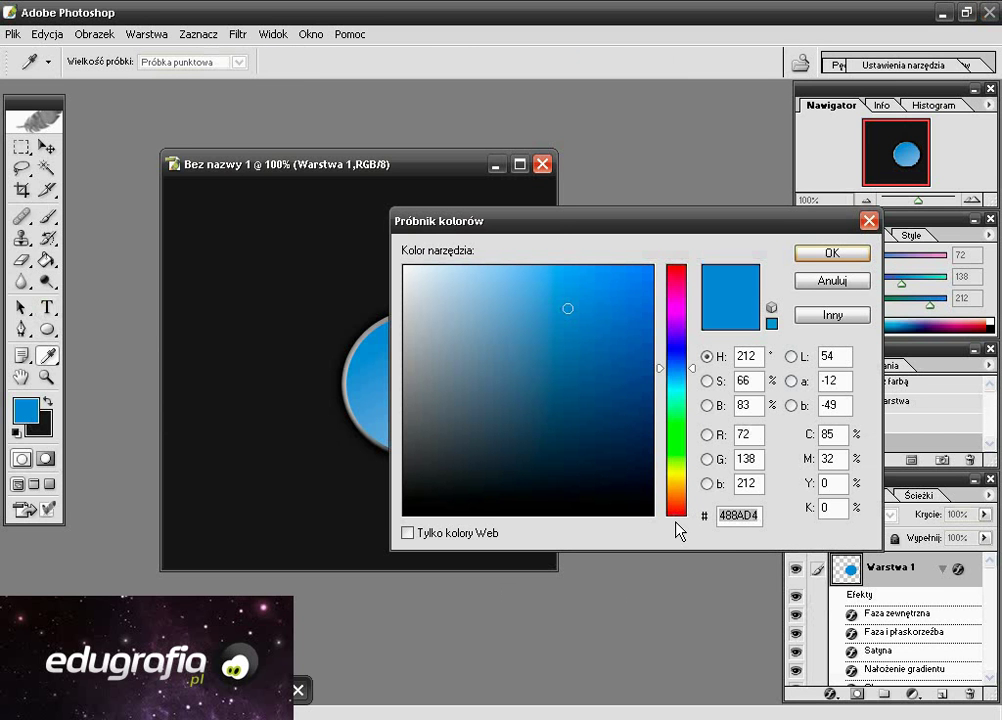
{"action": "type", "text": "6"}
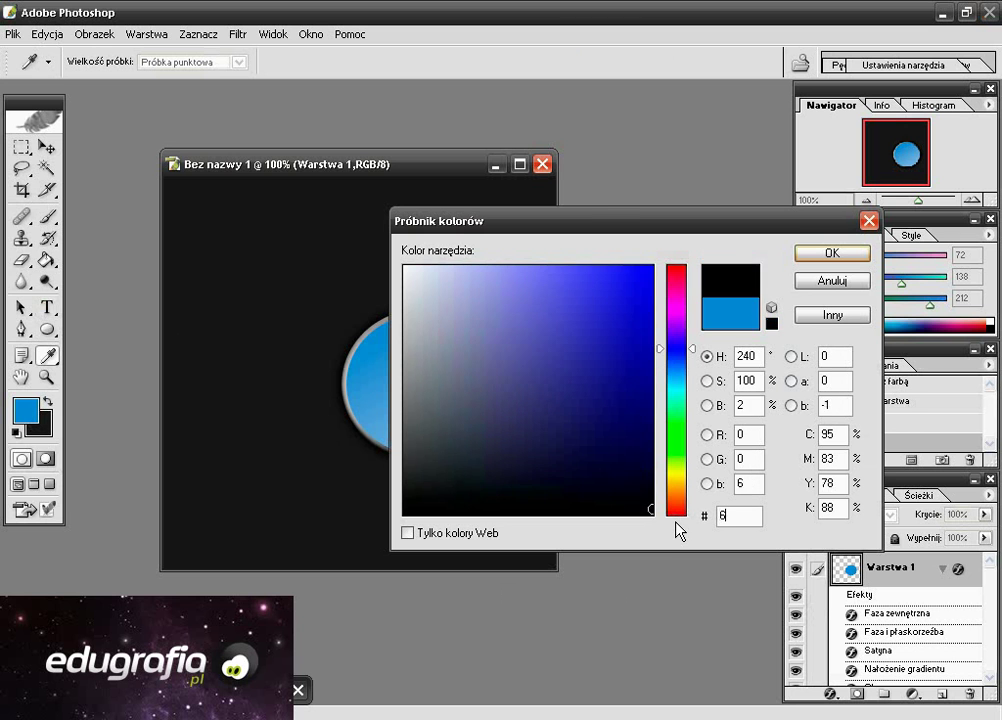
{"action": "type", "text": "ba"}
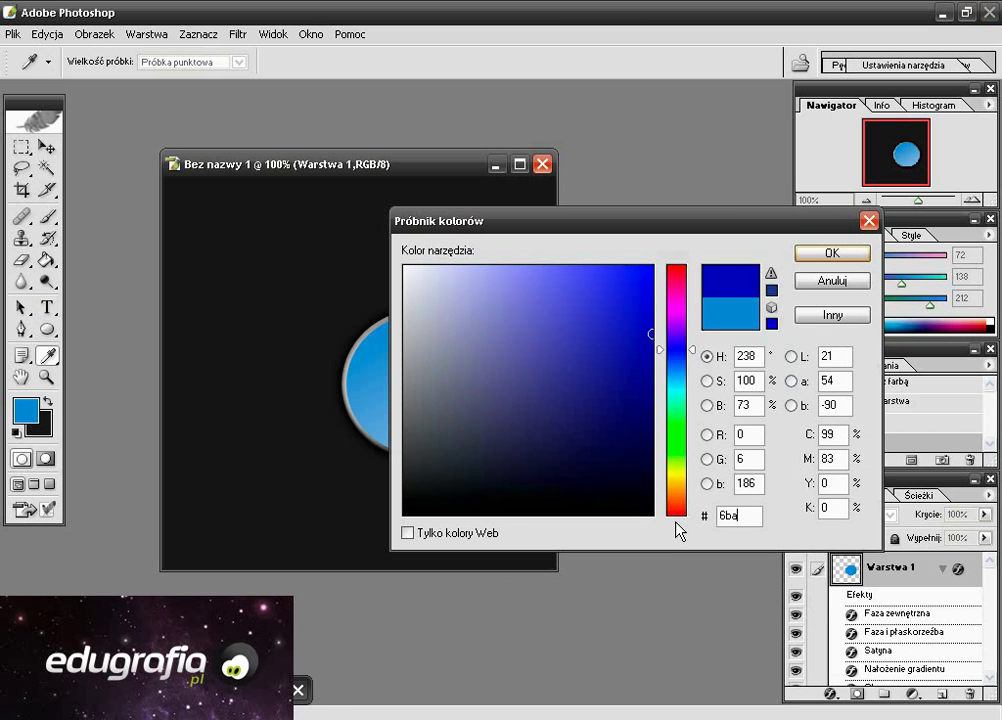
{"action": "type", "text": "df7"}
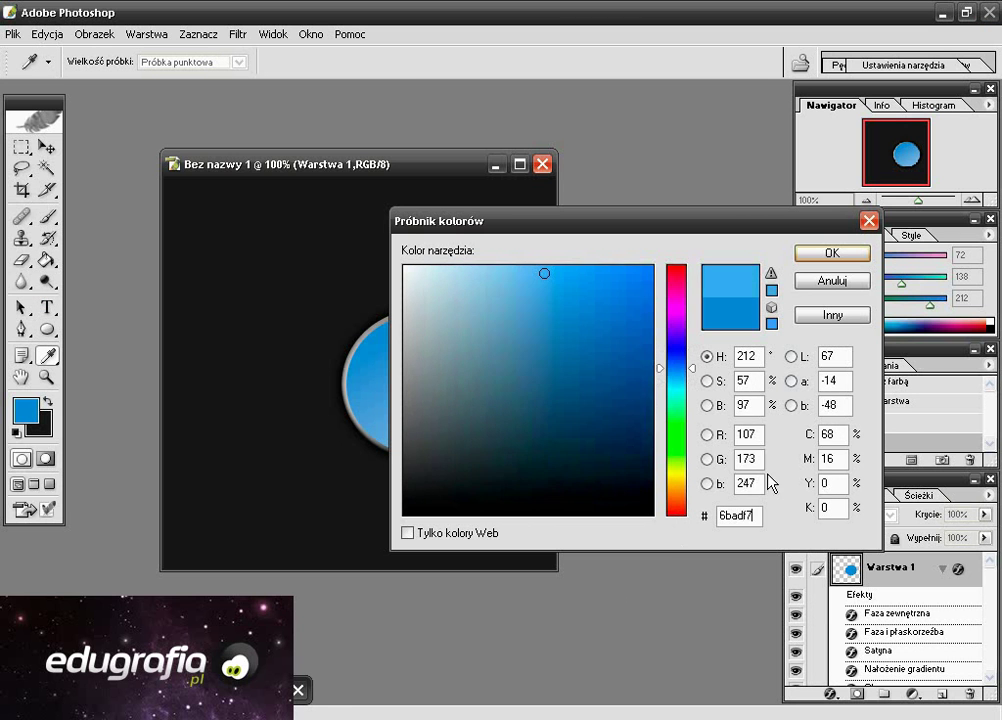
{"action": "left_click", "coordinate": [810, 258]}
Type 'Praktyczne projekty 4' in a paragraph box and move it down to the circle's middle.
{"action": "key", "text": "t"}
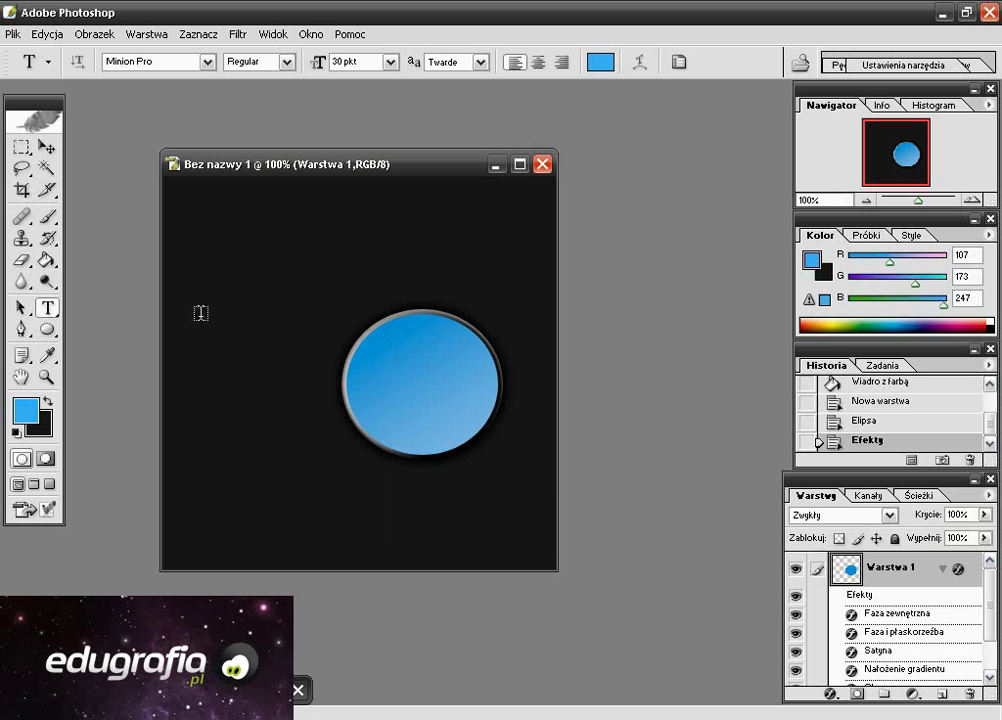
{"action": "left_click_drag", "start_coordinate": [190, 318], "coordinate": [492, 469]}
{"action": "key", "text": "ctrl+d"}
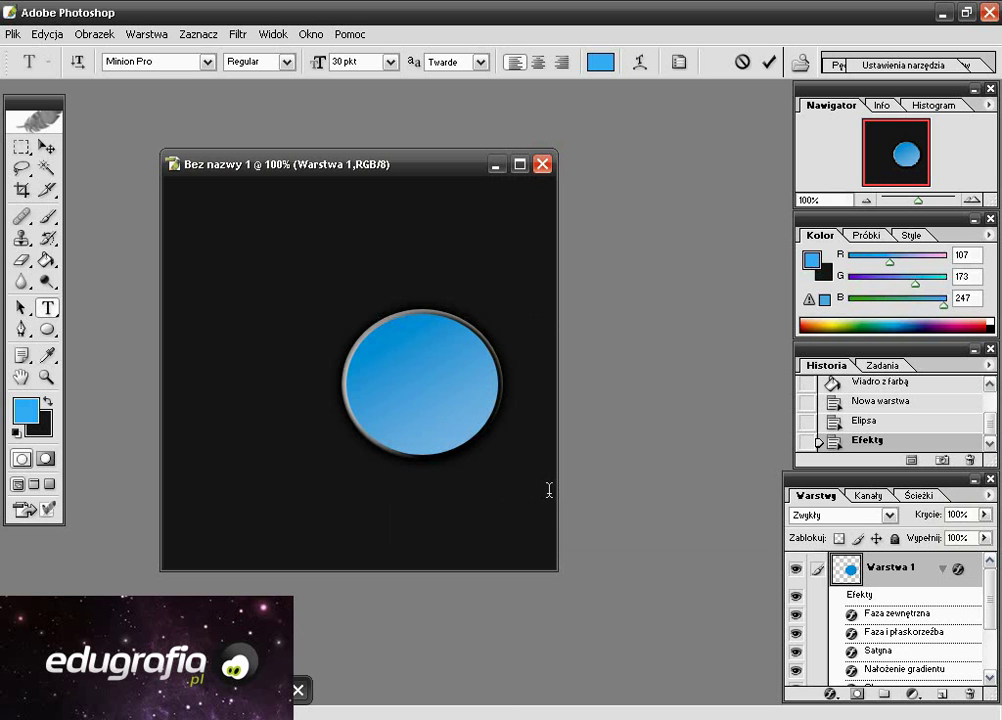
{"action": "left_click_drag", "start_coordinate": [189, 317], "coordinate": [549, 490]}
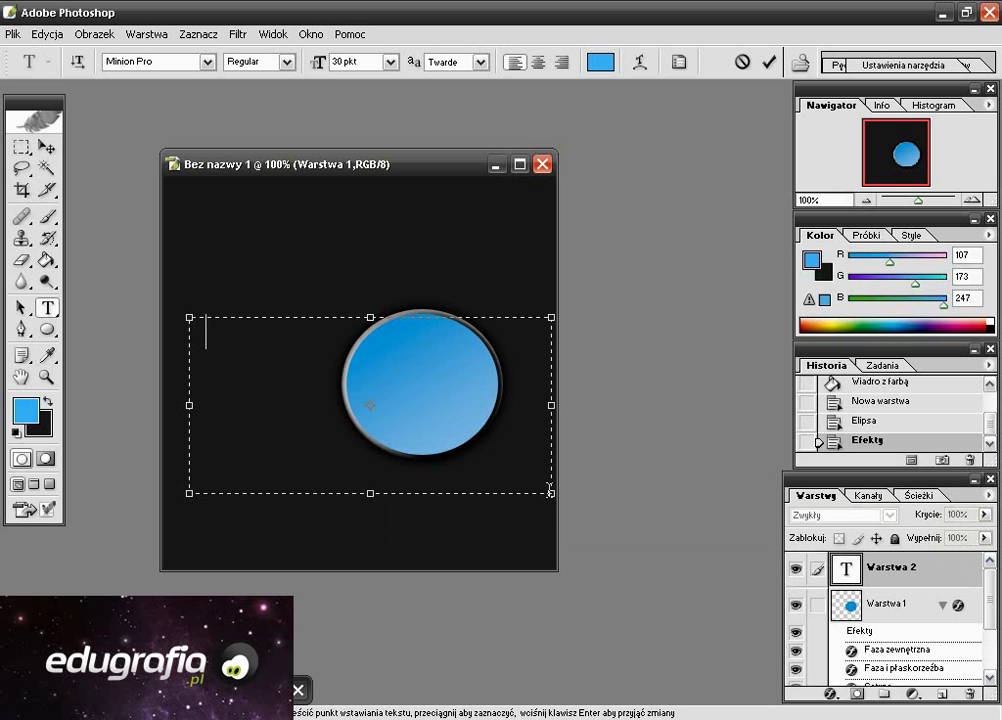
{"action": "type", "text": "Prakt"}
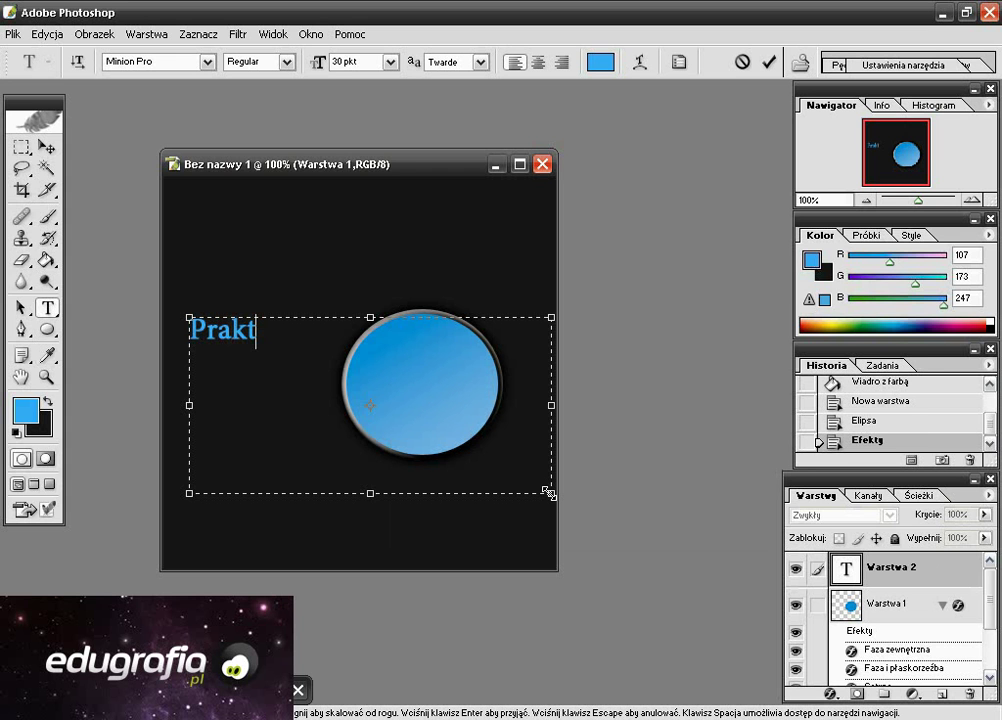
{"action": "type", "text": "yczne projekty 4"}
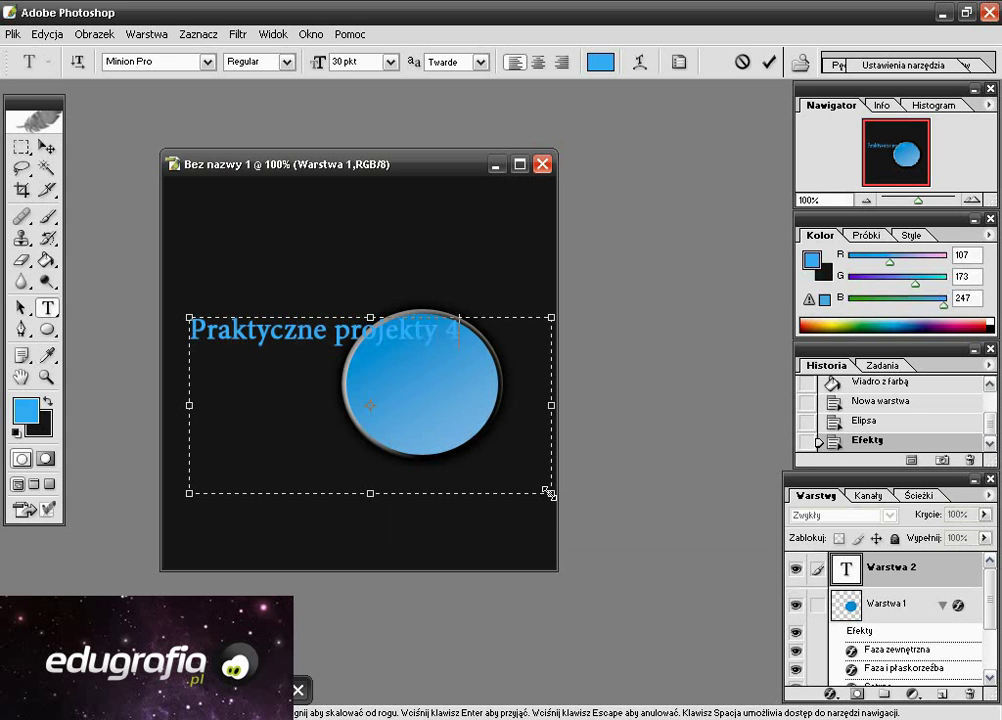
{"action": "left_click", "coordinate": [47, 147]}
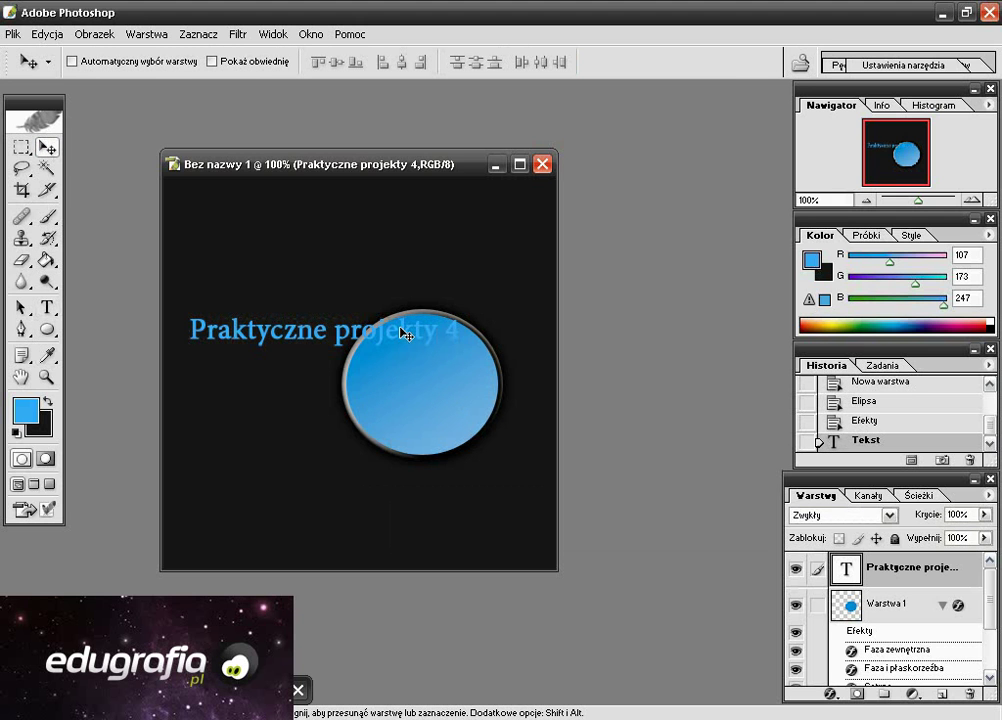
{"action": "left_click_drag", "start_coordinate": [403, 333], "coordinate": [410, 385]}
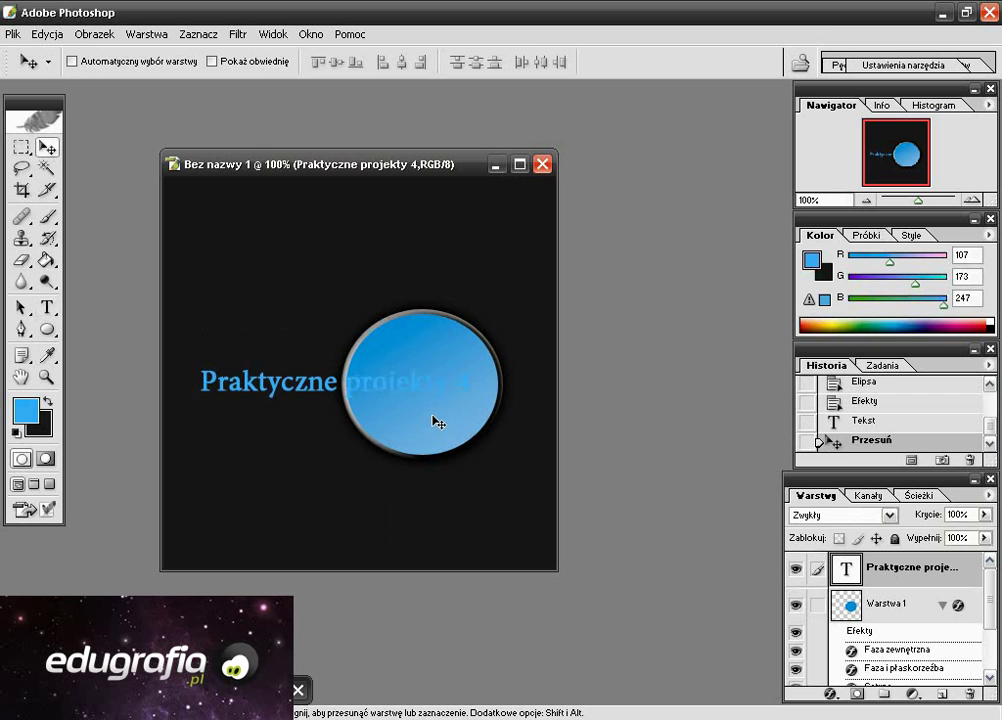
Give the title text a black Outer Glow: Normal (Zwykły) blending, 75% opacity, 11% spread.
{"action": "right_click", "coordinate": [835, 567]}
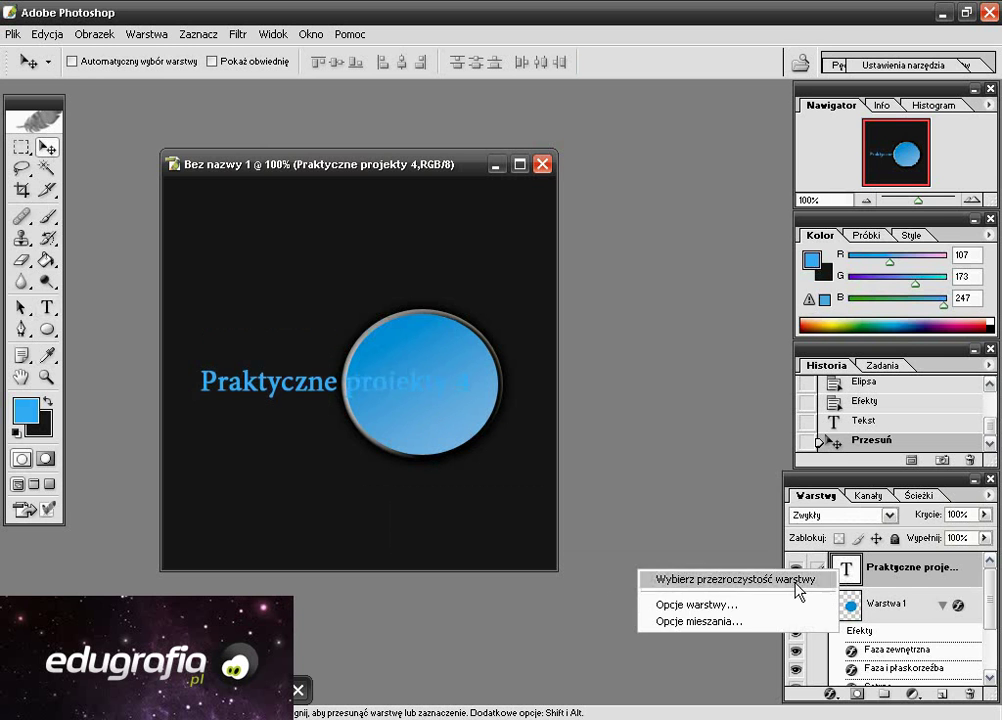
{"action": "left_click", "coordinate": [753, 620]}
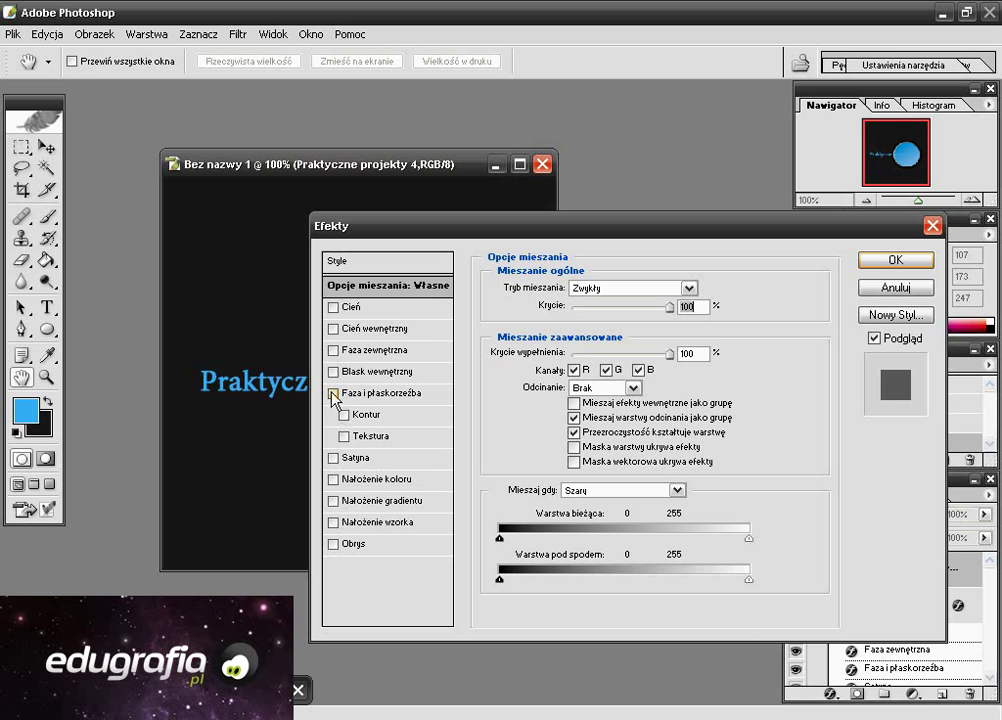
{"action": "left_click", "coordinate": [334, 351]}
{"action": "left_click", "coordinate": [372, 352]}
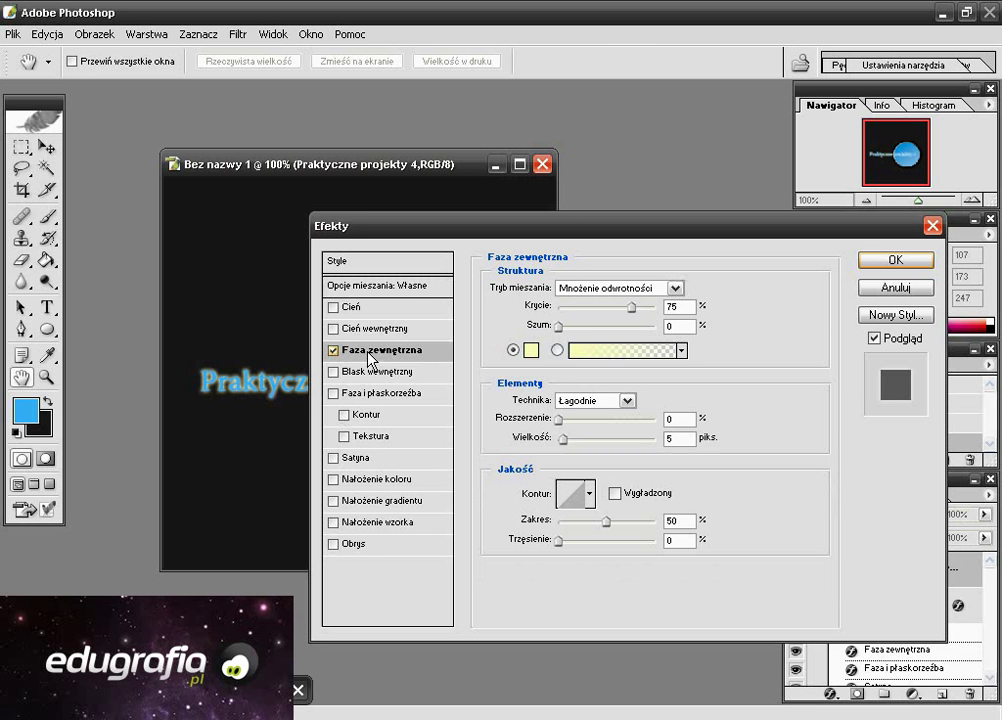
{"action": "left_click", "coordinate": [674, 288]}
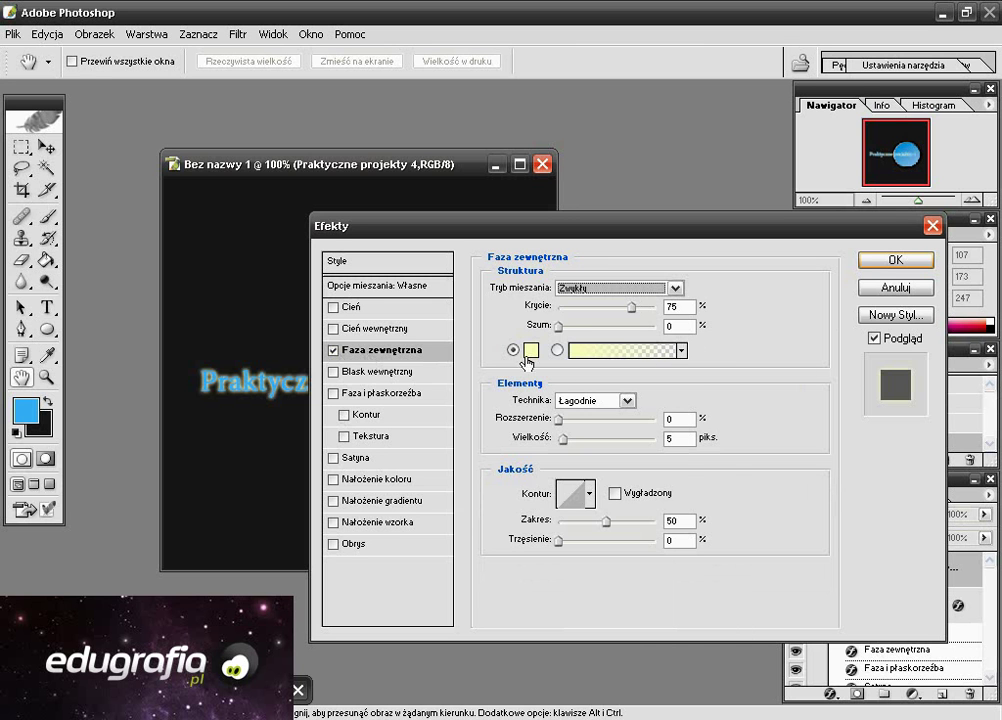
{"action": "left_click", "coordinate": [530, 350]}
{"action": "left_click_drag", "start_coordinate": [528, 351], "coordinate": [682, 534]}
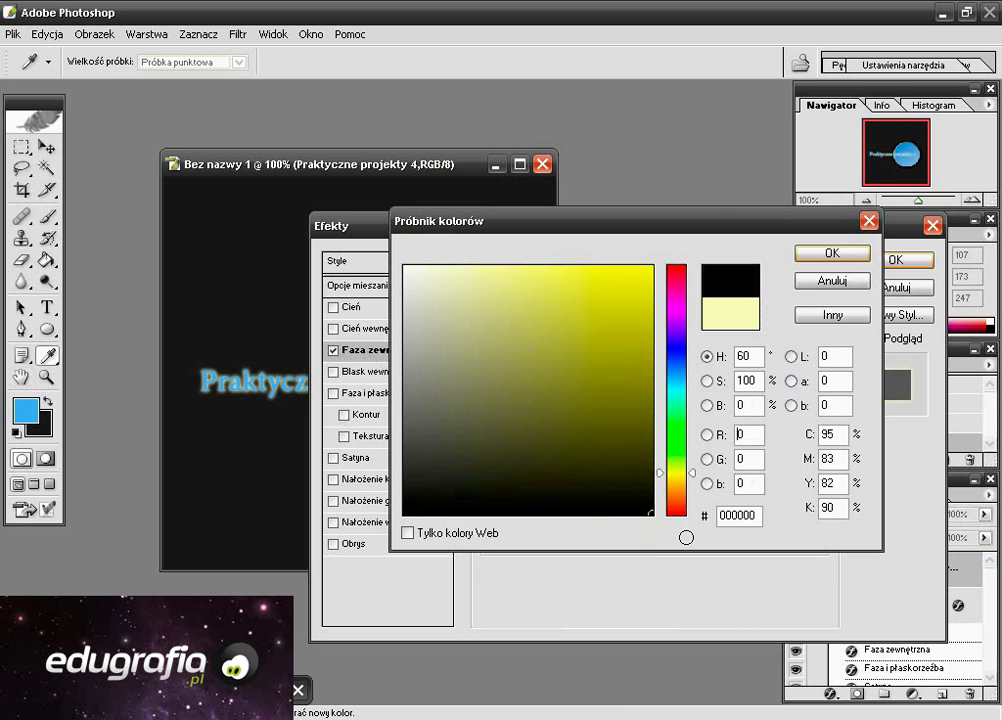
{"action": "left_click", "coordinate": [828, 262]}
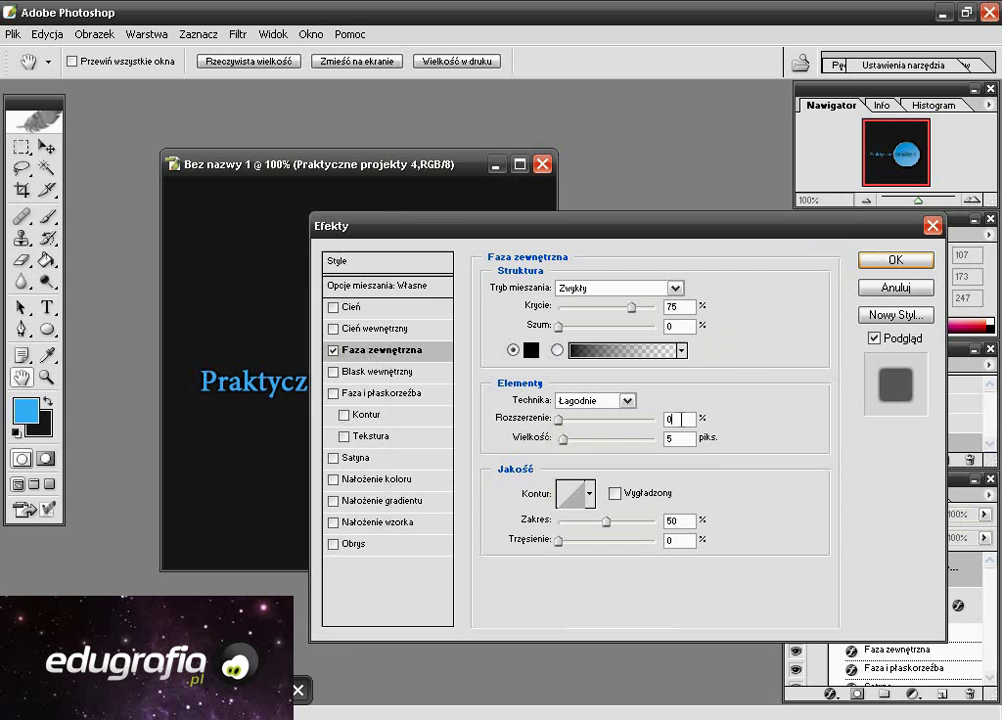
{"action": "type", "text": "11"}
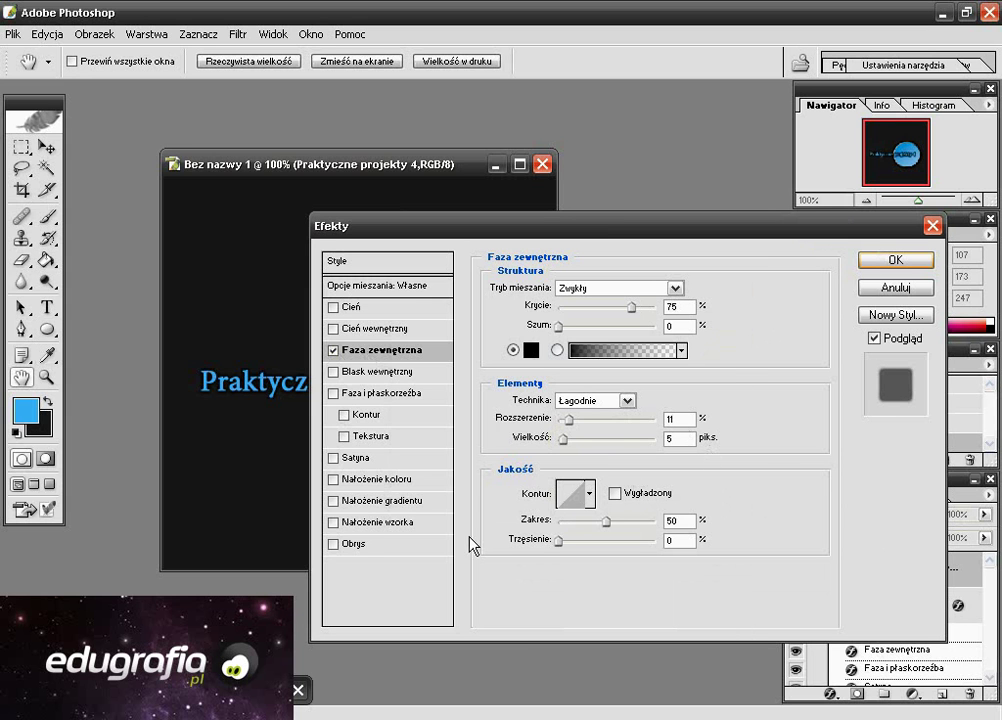
{"action": "left_click_drag", "start_coordinate": [391, 230], "coordinate": [491, 229]}
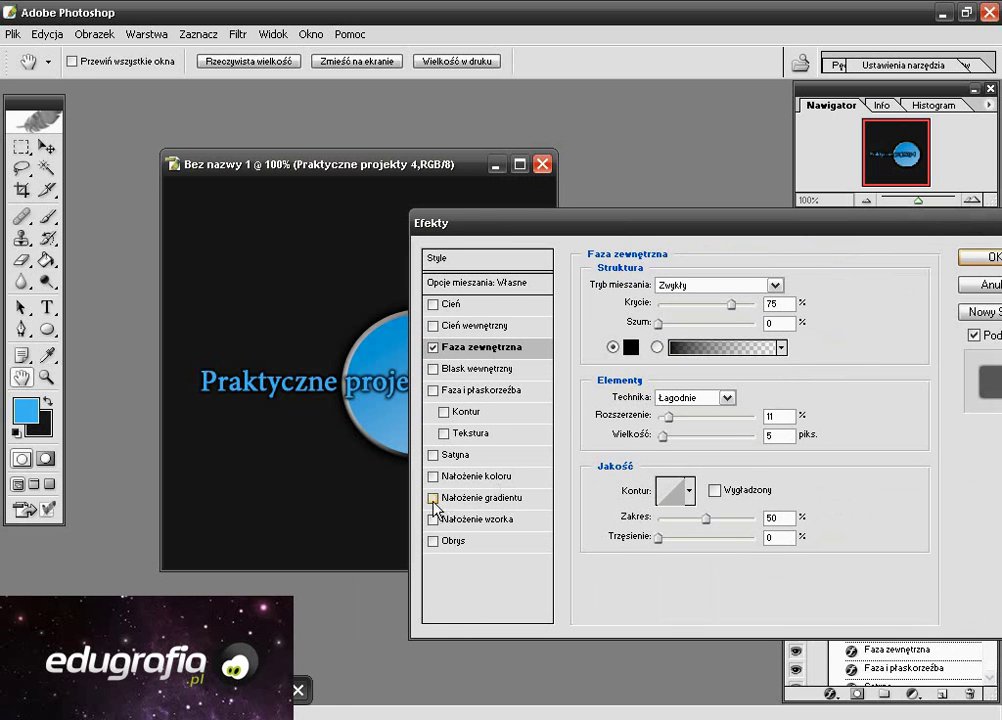
Add a Gradient Overlay to the title and make the gradient's left stop blue.
{"action": "left_click", "coordinate": [466, 498]}
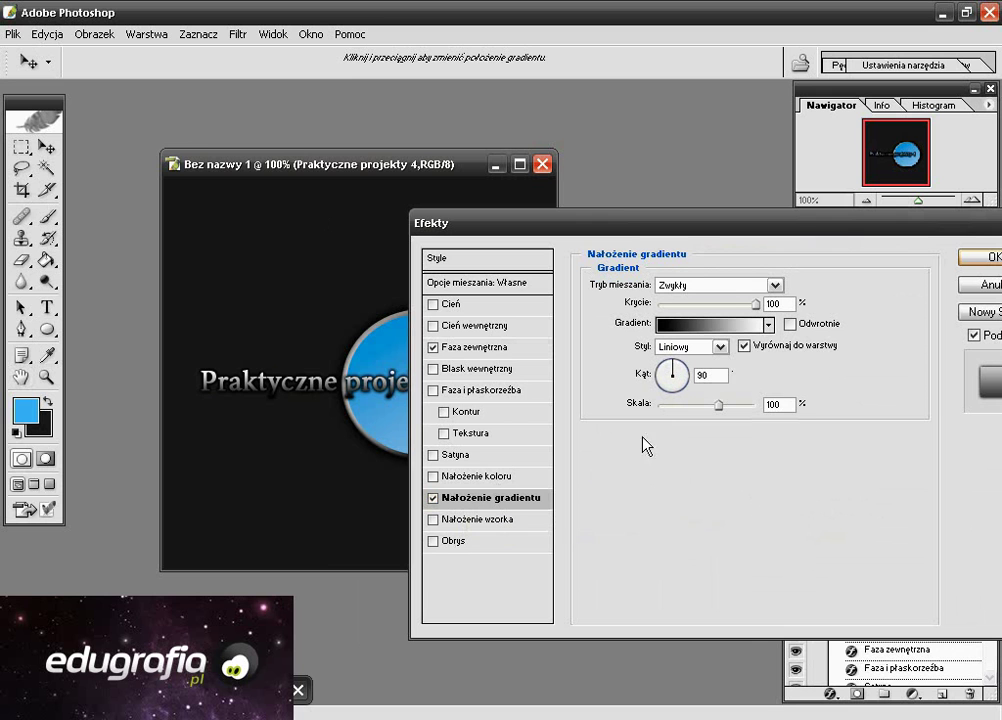
{"action": "left_click", "coordinate": [718, 326]}
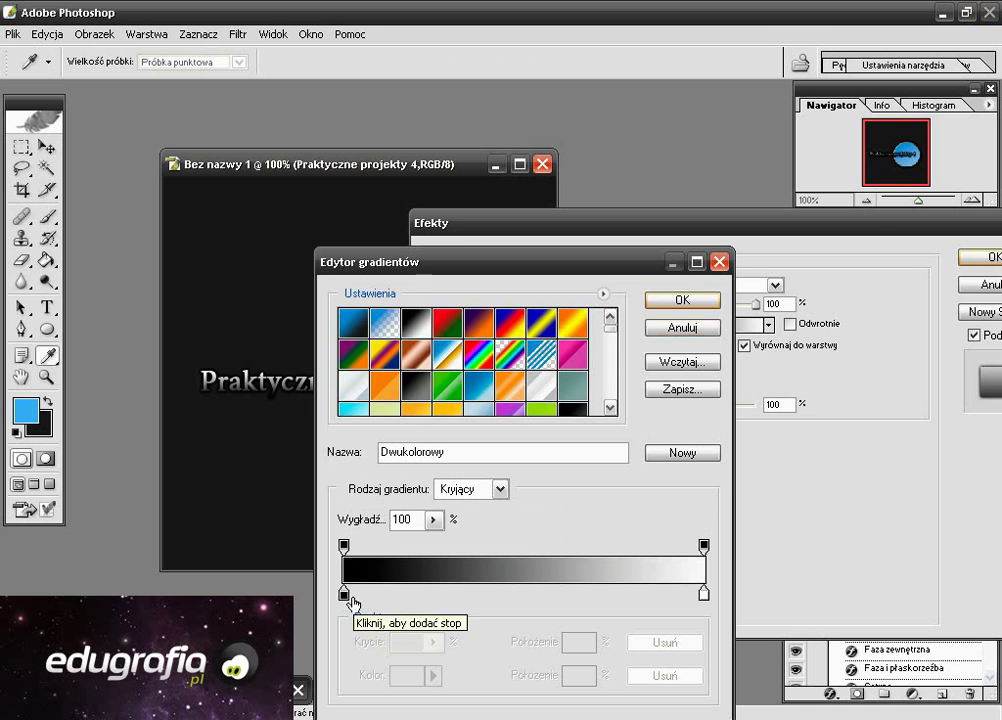
{"action": "left_click", "coordinate": [345, 596]}
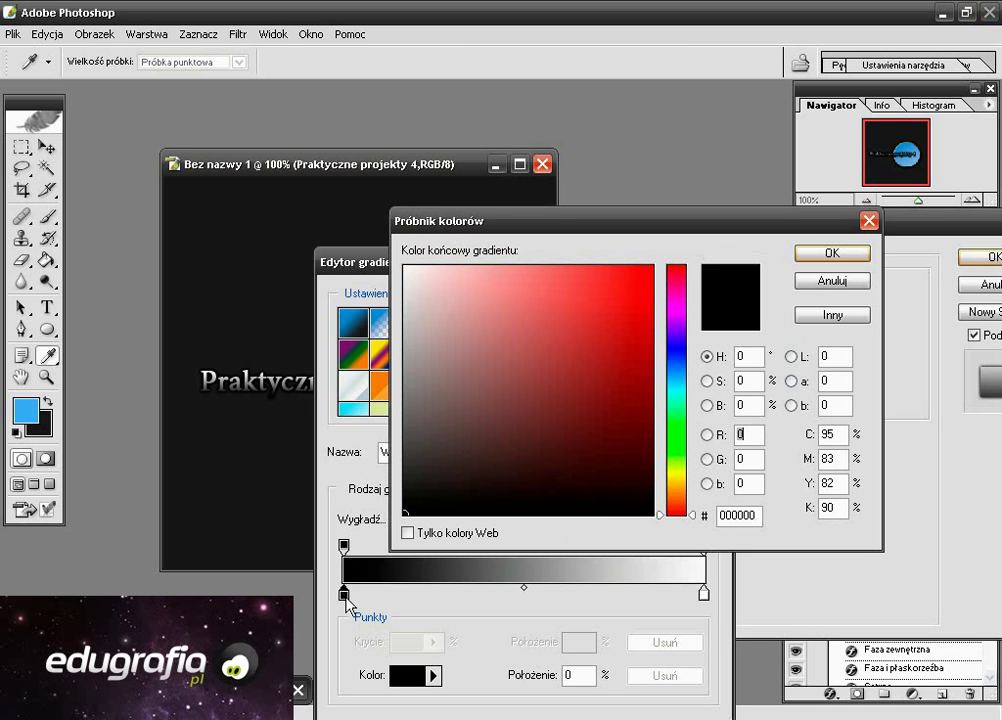
{"action": "type", "text": "c8e2ff"}
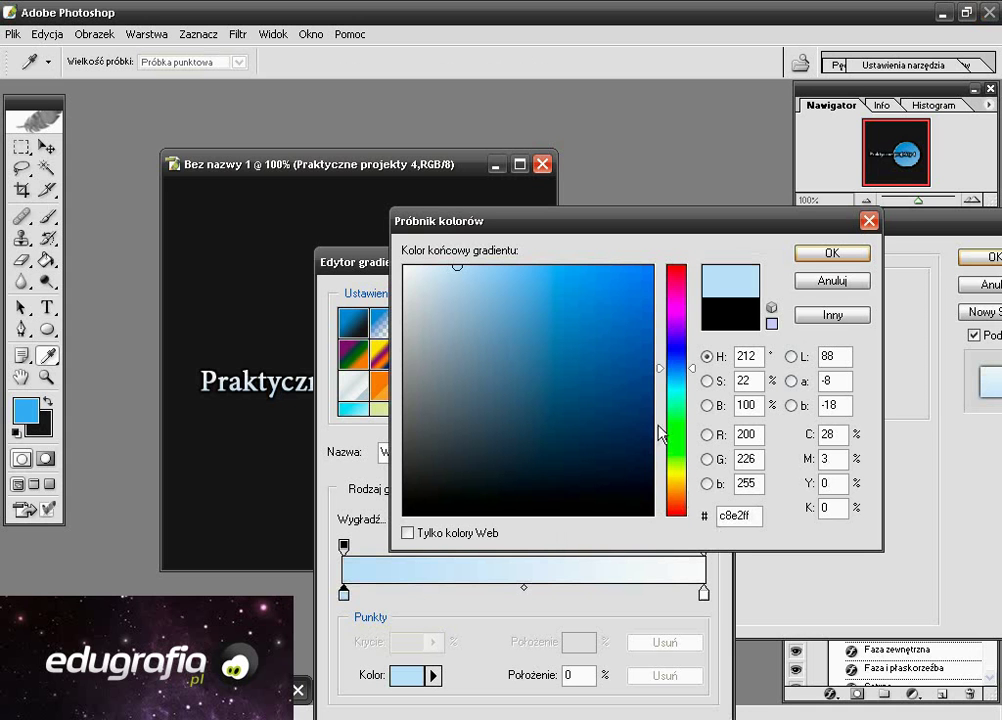
{"action": "left_click_drag", "start_coordinate": [468, 270], "coordinate": [566, 269]}
{"action": "left_click", "coordinate": [840, 255]}
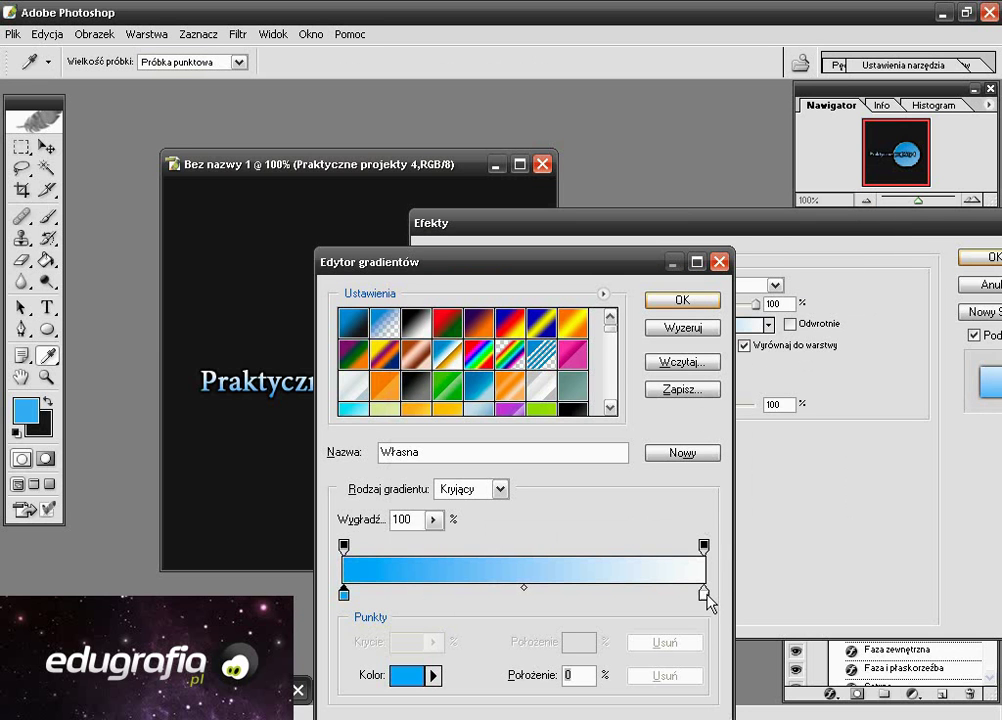
Add a middle gradient stop at 46% and make the right stop blue.
{"action": "left_click", "coordinate": [540, 594]}
{"action": "left_click_drag", "start_coordinate": [540, 594], "coordinate": [509, 594]}
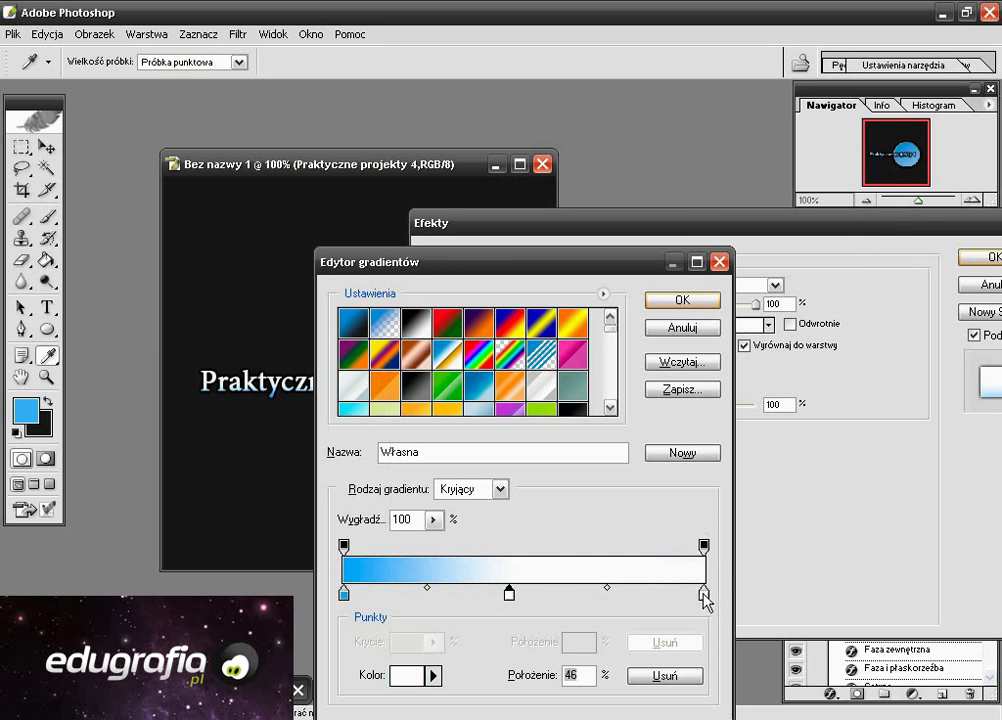
{"action": "double_click", "coordinate": [704, 594]}
{"action": "type", "text": "c8e2ff"}
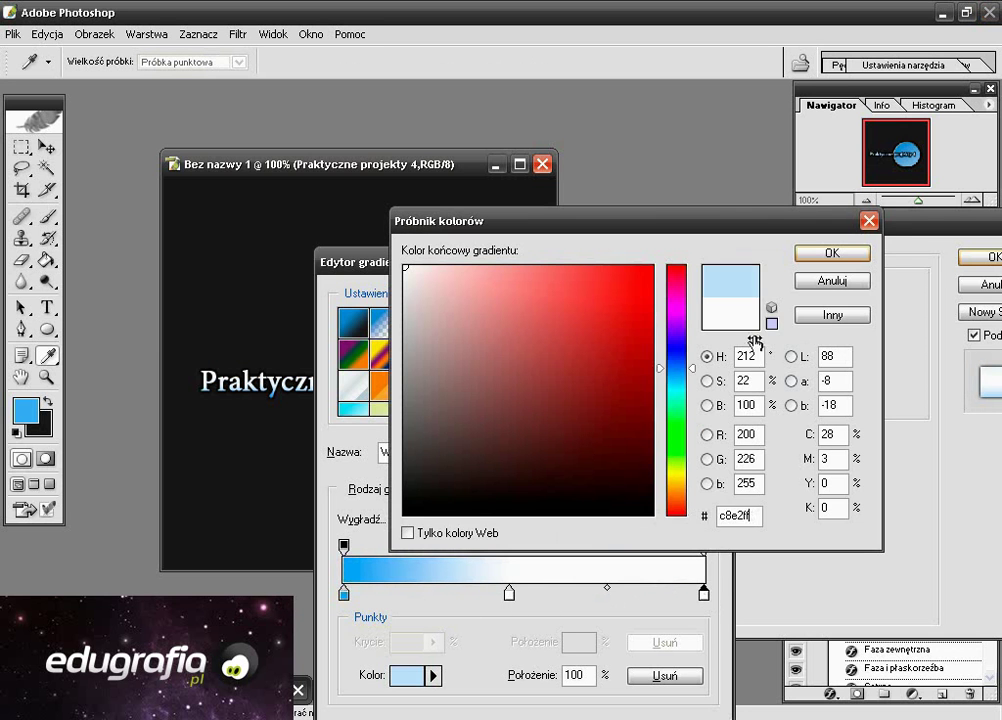
{"action": "left_click_drag", "start_coordinate": [472, 265], "coordinate": [577, 267]}
{"action": "left_click", "coordinate": [845, 255]}
Make the middle stop light blue c8e2ff, move the blue stops to 9% and 91%, and confirm.
{"action": "left_click", "coordinate": [509, 594]}
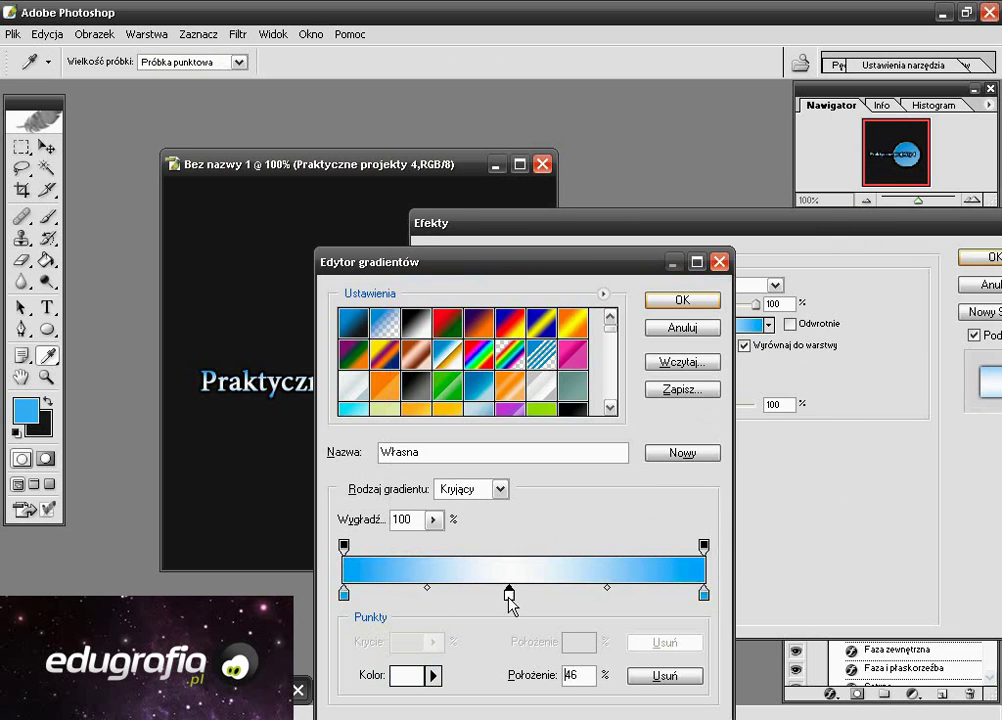
{"action": "double_click", "coordinate": [509, 594]}
{"action": "type", "text": "c8e2ff"}
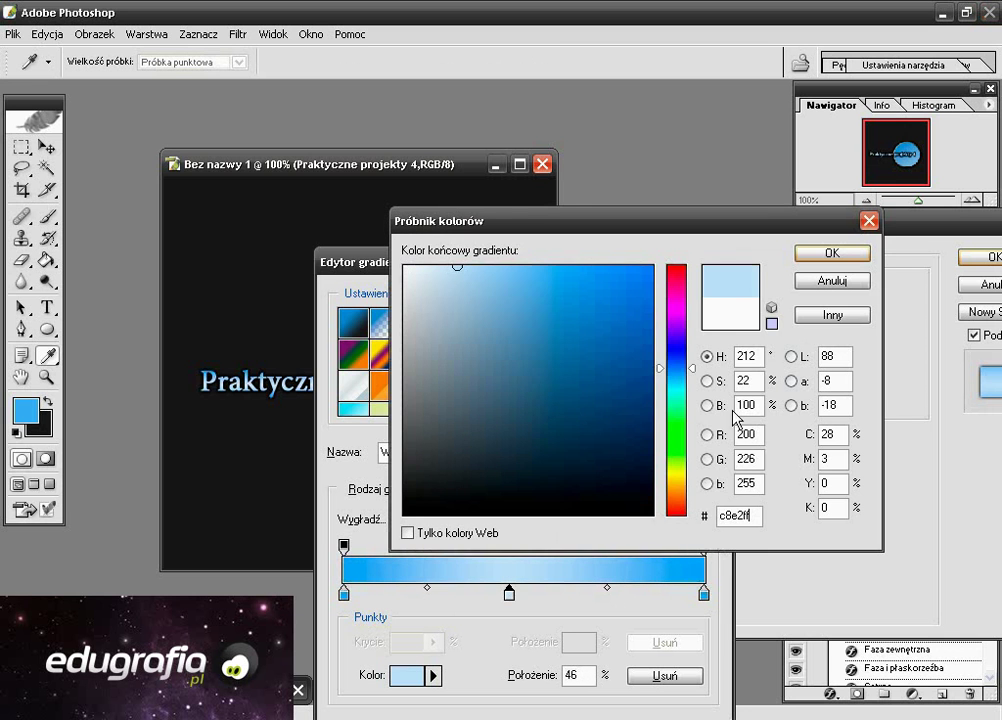
{"action": "left_click", "coordinate": [832, 253]}
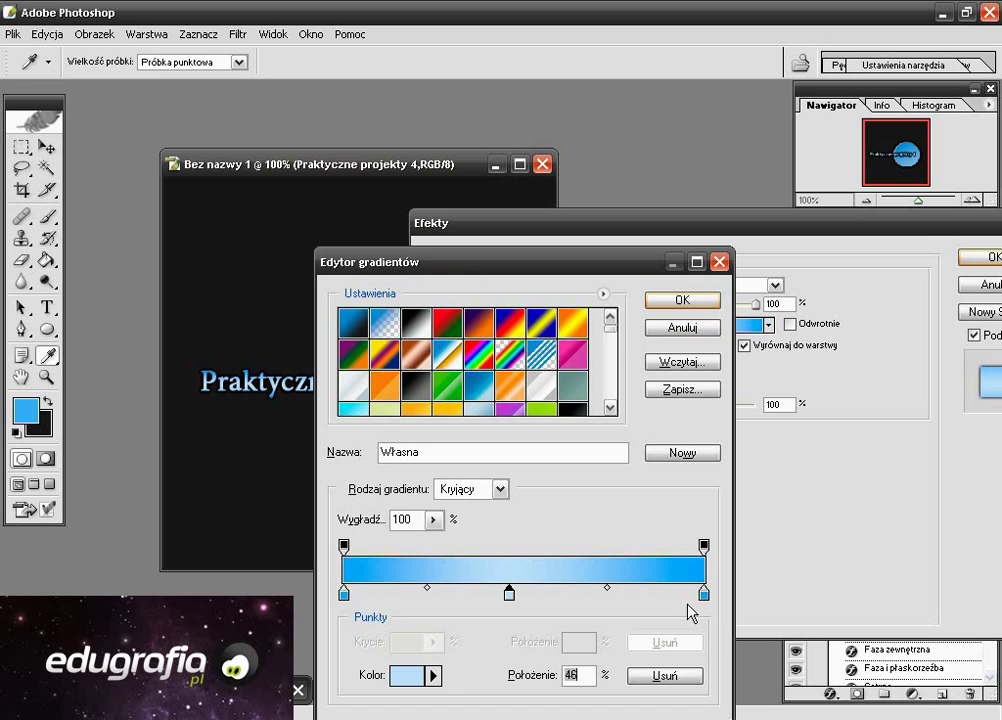
{"action": "left_click_drag", "start_coordinate": [704, 594], "coordinate": [672, 594]}
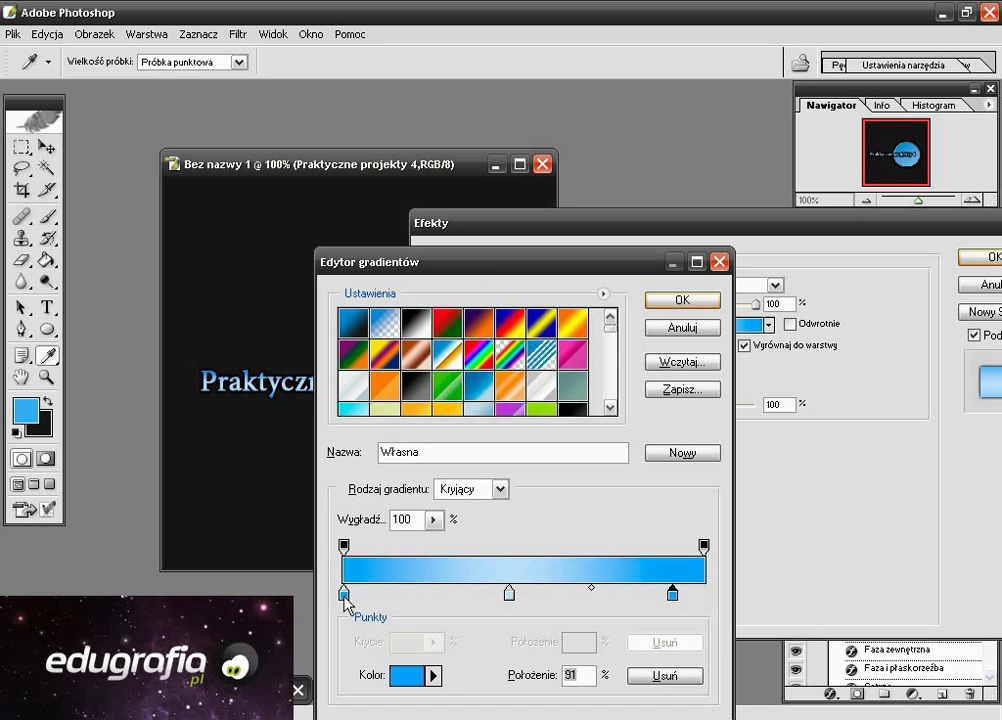
{"action": "left_click_drag", "start_coordinate": [344, 596], "coordinate": [374, 596]}
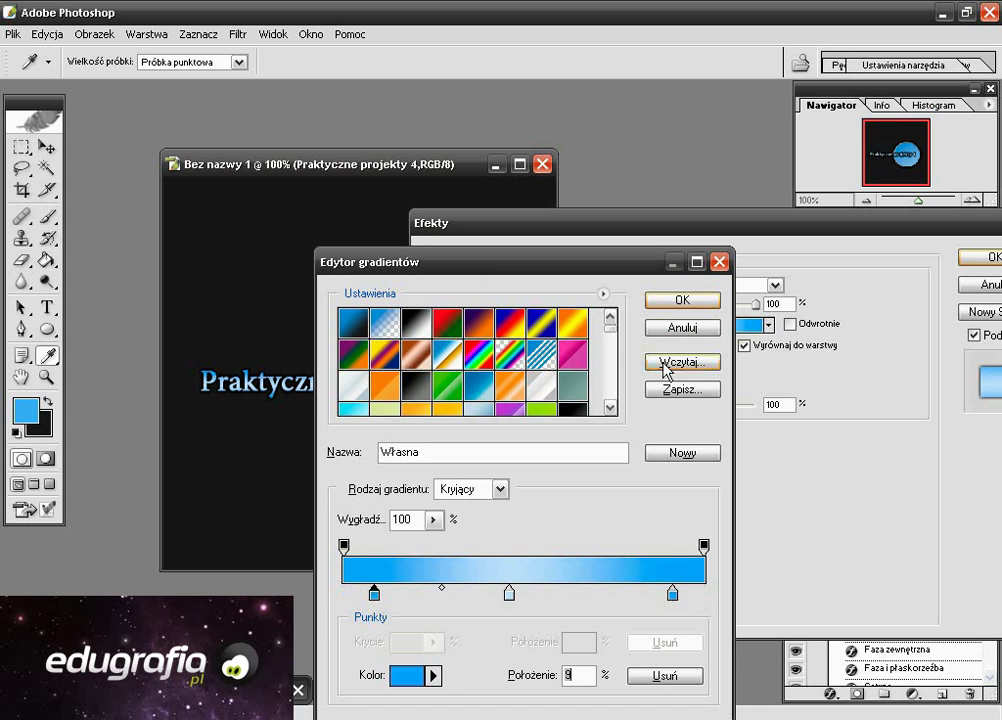
{"action": "left_click", "coordinate": [684, 302]}
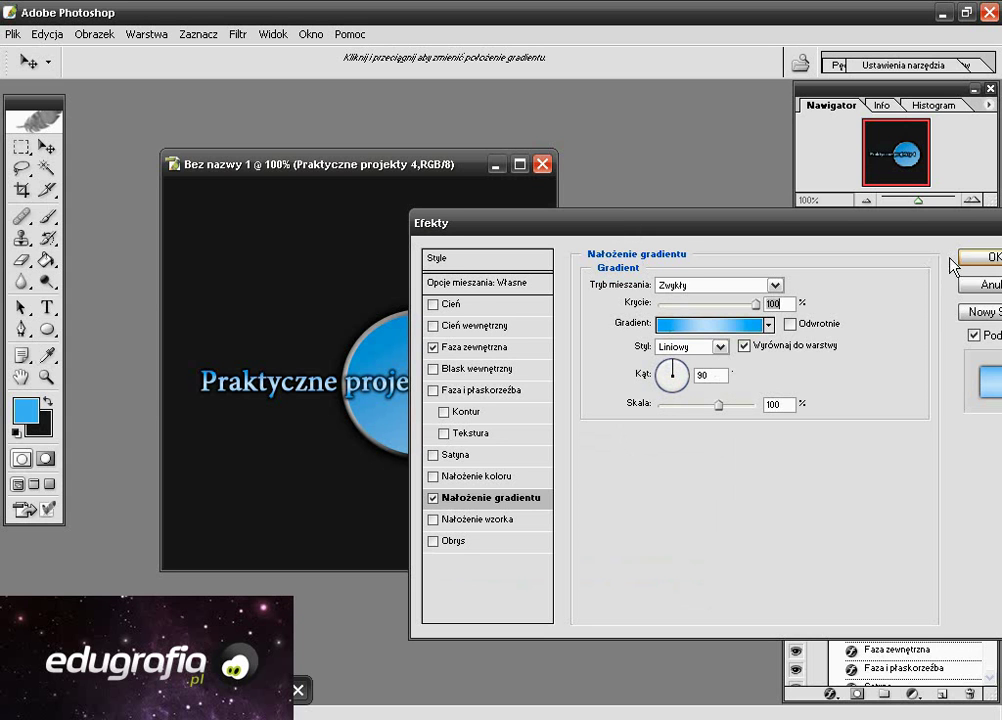
{"action": "left_click", "coordinate": [976, 257]}
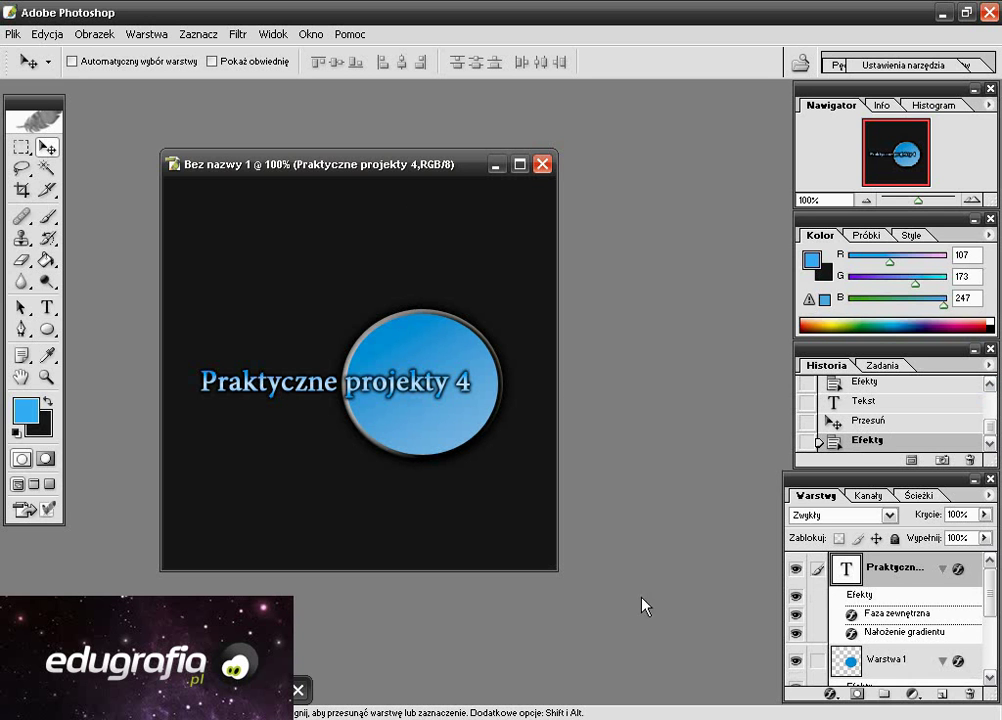
Set the foreground colour to pale blue hex c8e2ff (R200 G226 B255).
{"action": "left_click", "coordinate": [30, 408]}
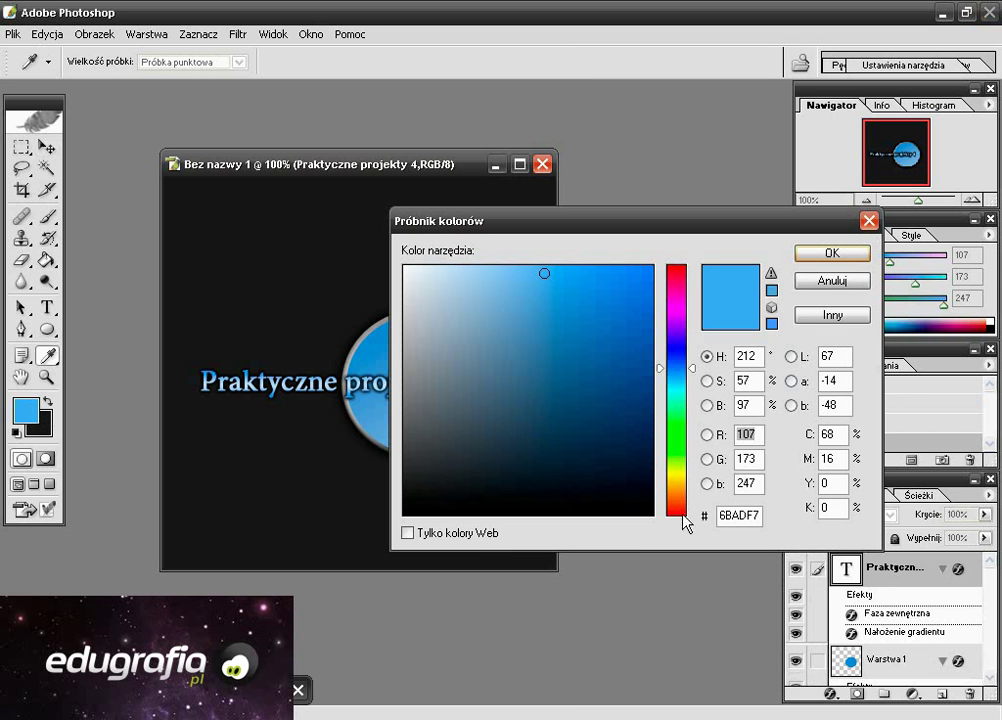
{"action": "left_click", "coordinate": [755, 516]}
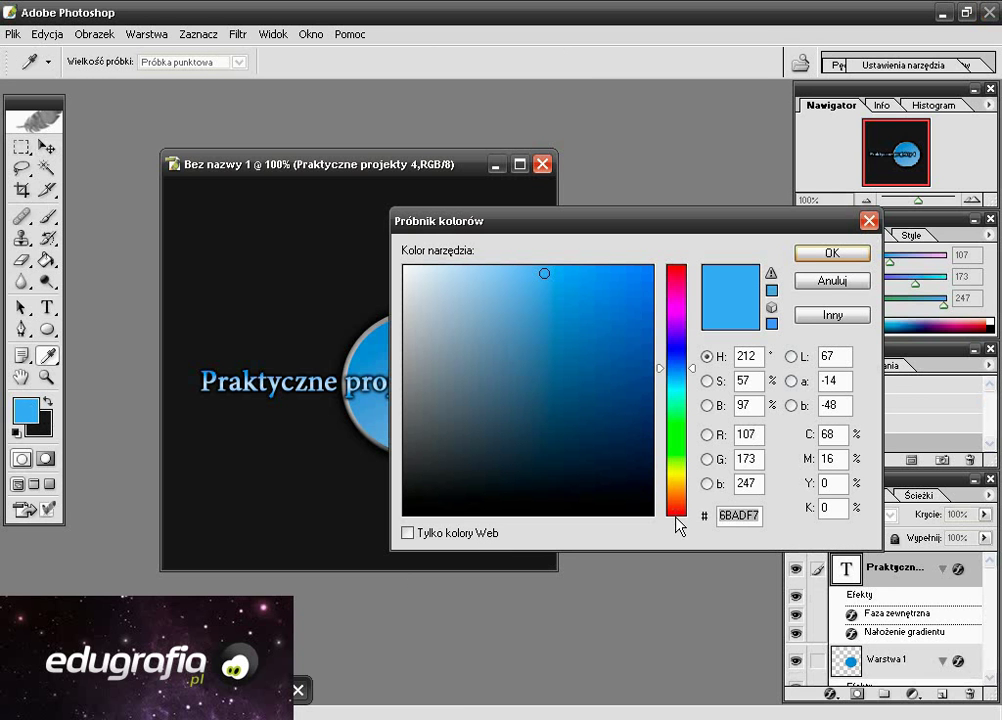
{"action": "type", "text": "c"}
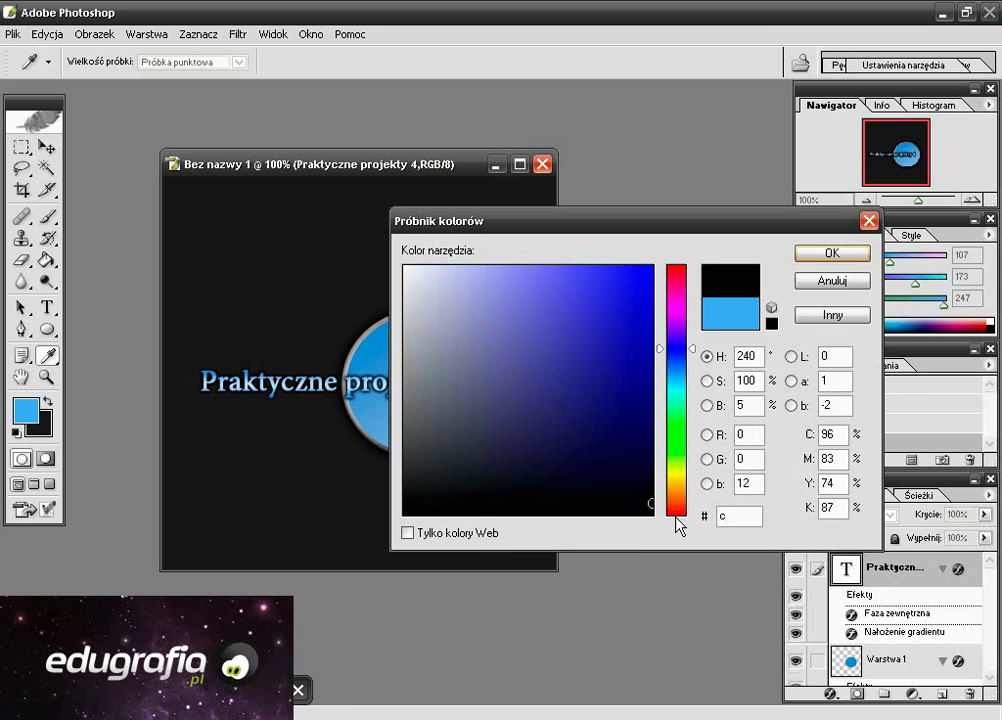
{"action": "type", "text": "8e"}
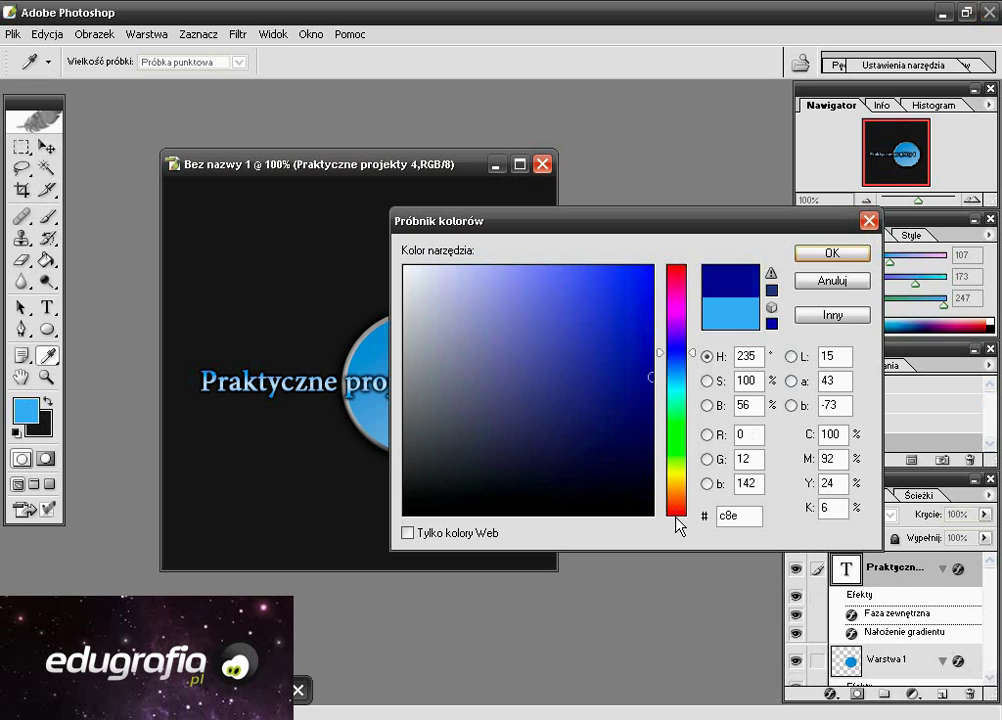
{"action": "type", "text": "2ff"}
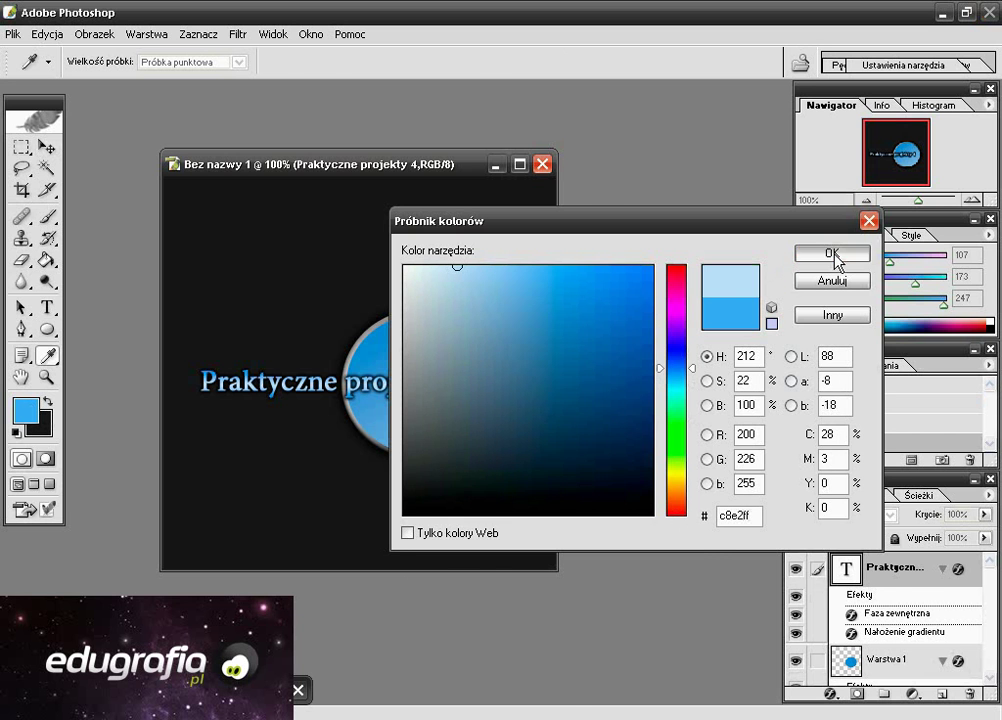
{"action": "left_click", "coordinate": [836, 256]}
{"action": "left_click", "coordinate": [47, 307]}
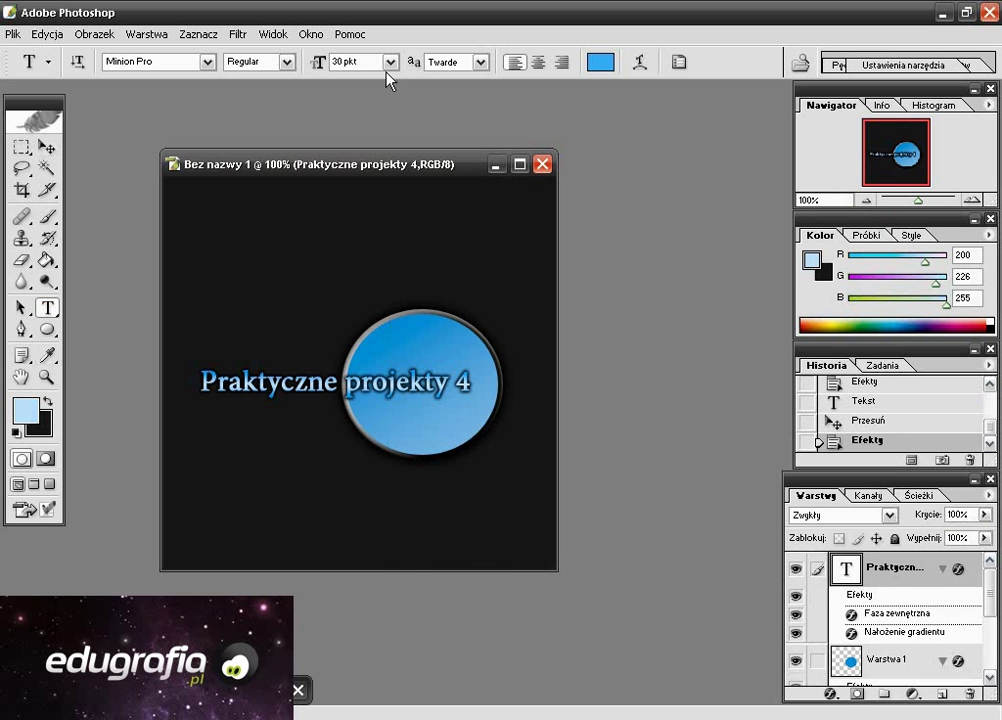
Draw a text box below the title and set its font size to 14 pt.
{"action": "left_click", "coordinate": [391, 62]}
{"action": "left_click", "coordinate": [373, 205]}
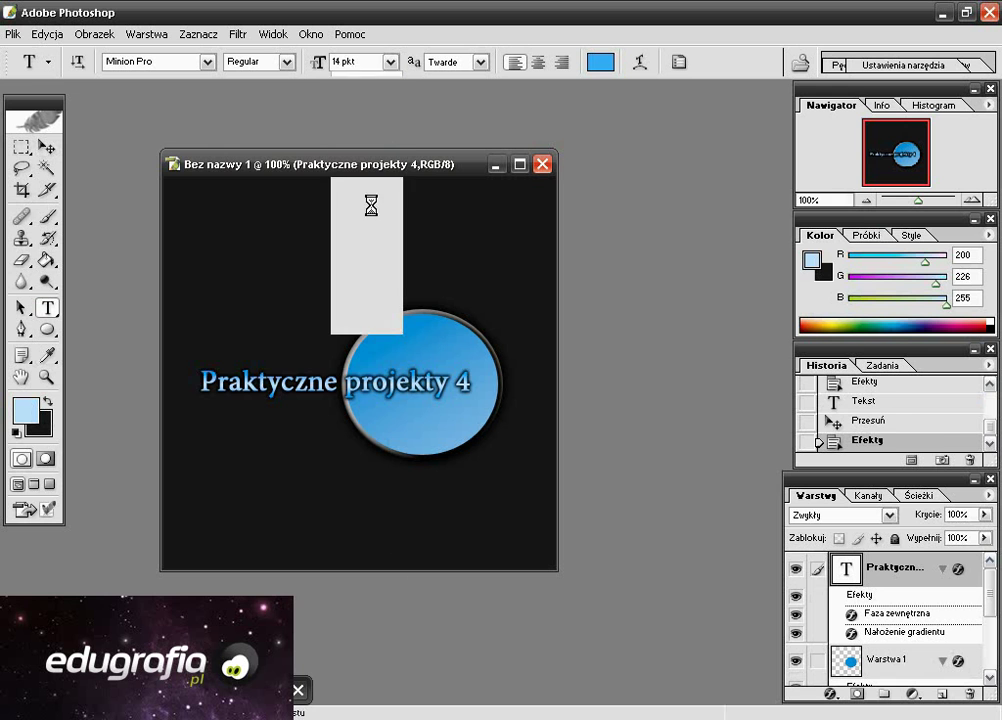
{"action": "key", "text": "ctrl+z"}
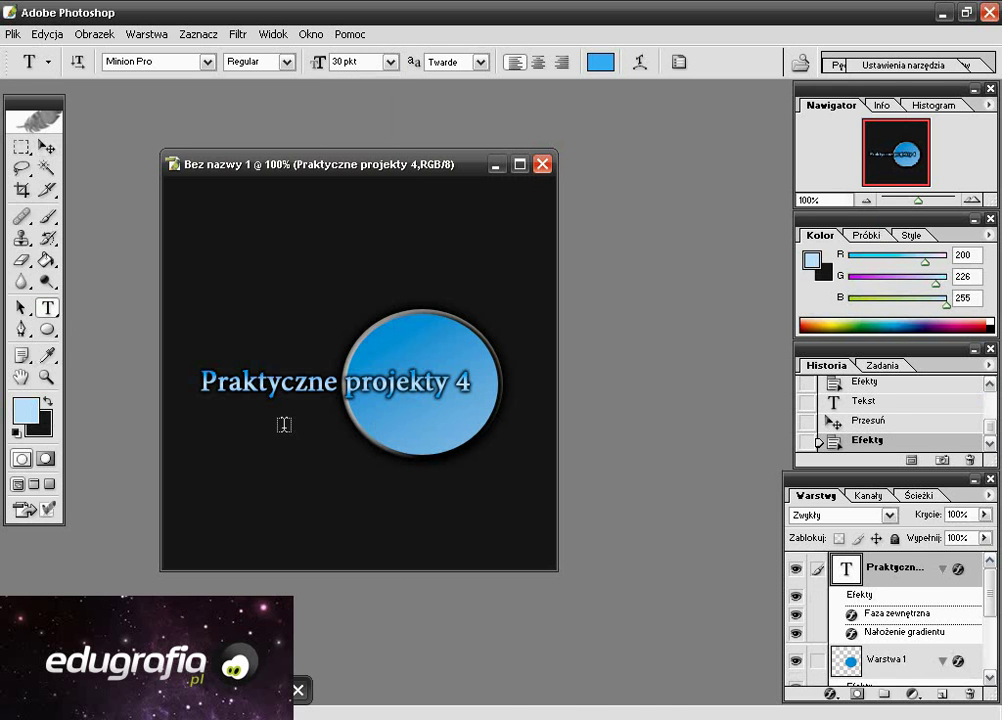
{"action": "mouse_move", "coordinate": [285, 428]}
{"action": "left_mouse_down"}
{"action": "mouse_move", "coordinate": [345, 469]}
{"action": "mouse_move", "coordinate": [524, 505]}
{"action": "left_mouse_up"}
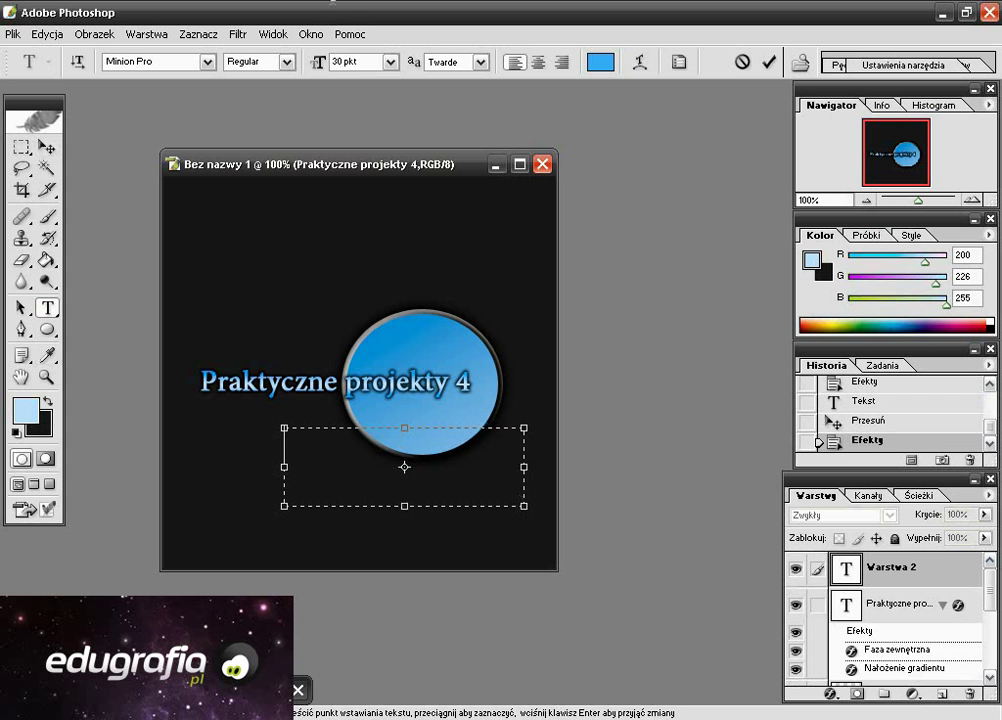
{"action": "left_click", "coordinate": [391, 61]}
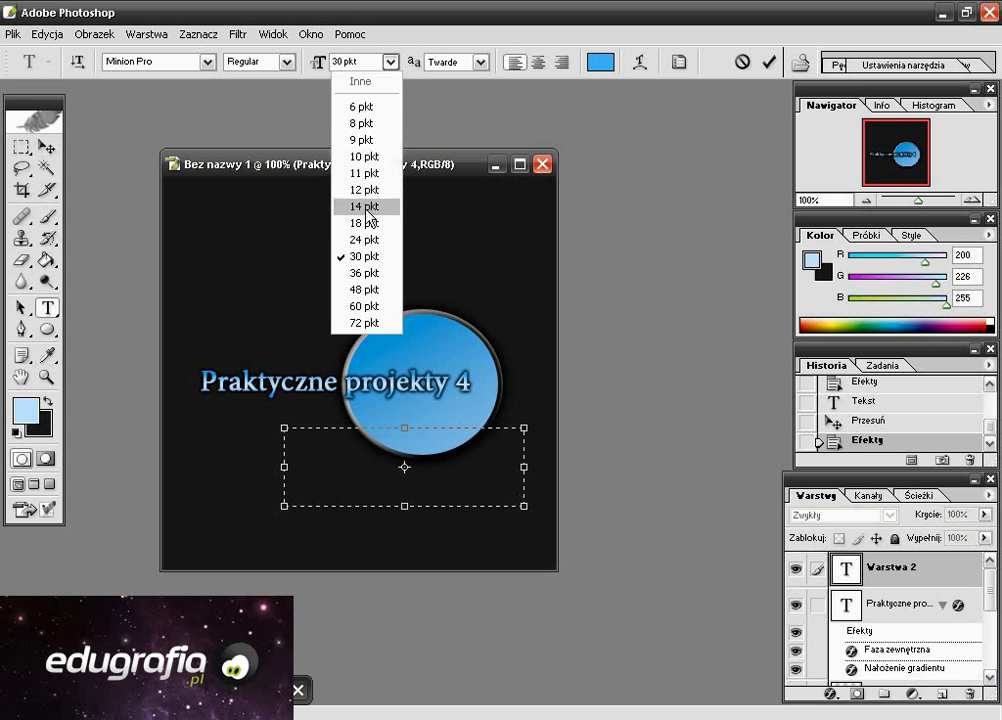
{"action": "left_click", "coordinate": [367, 207]}
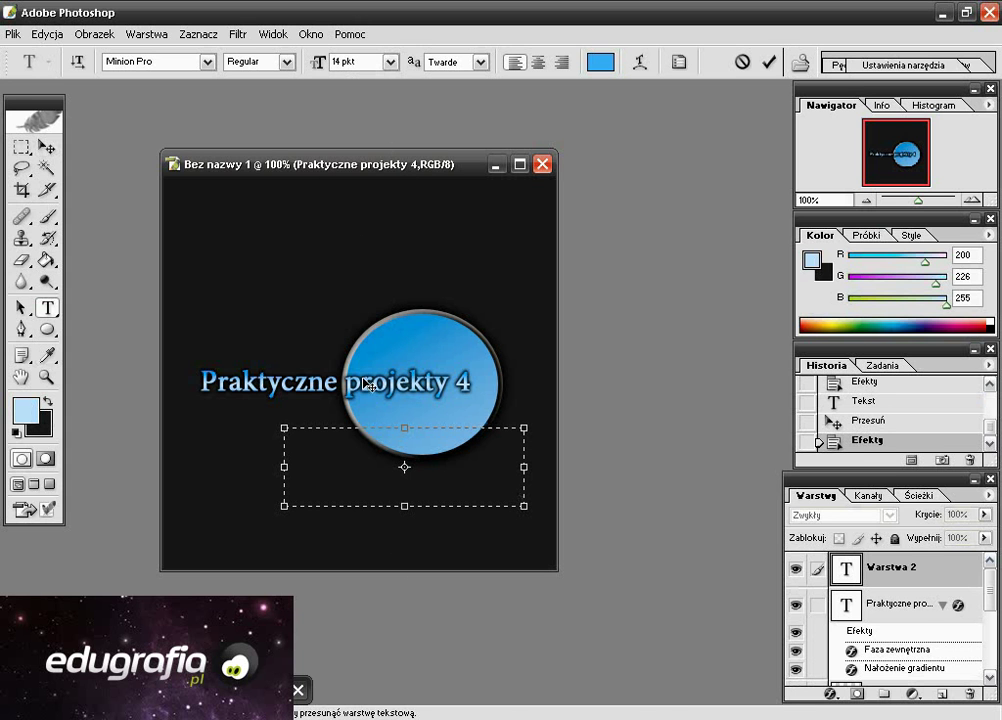
{"action": "left_click", "coordinate": [364, 451]}
Type 'Kurs photoshop' and move the caption onto the circle just below the title.
{"action": "type", "text": "Kursphotosho"}
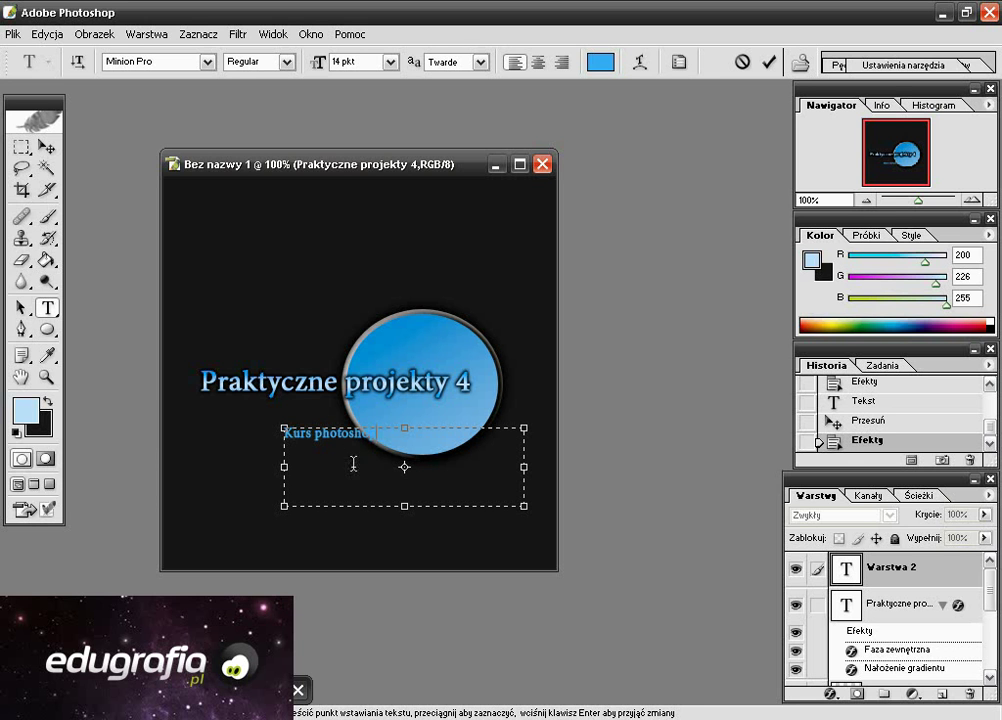
{"action": "type", "text": "p"}
{"action": "left_click_drag", "start_coordinate": [377, 434], "coordinate": [253, 438]}
{"action": "left_click", "coordinate": [48, 403]}
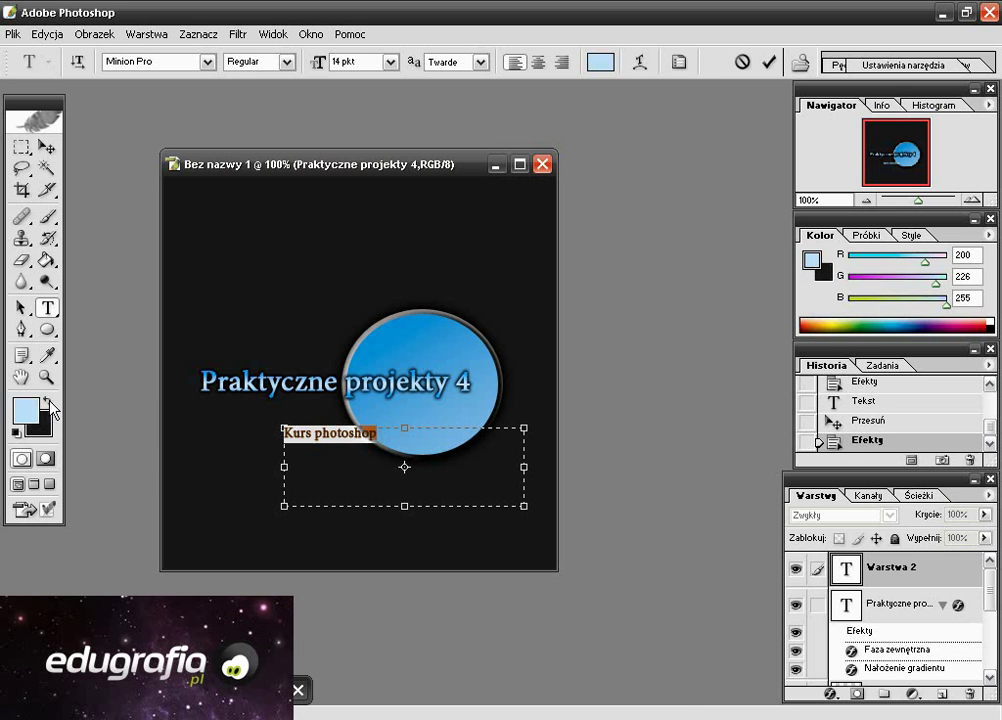
{"action": "left_click", "coordinate": [47, 147]}
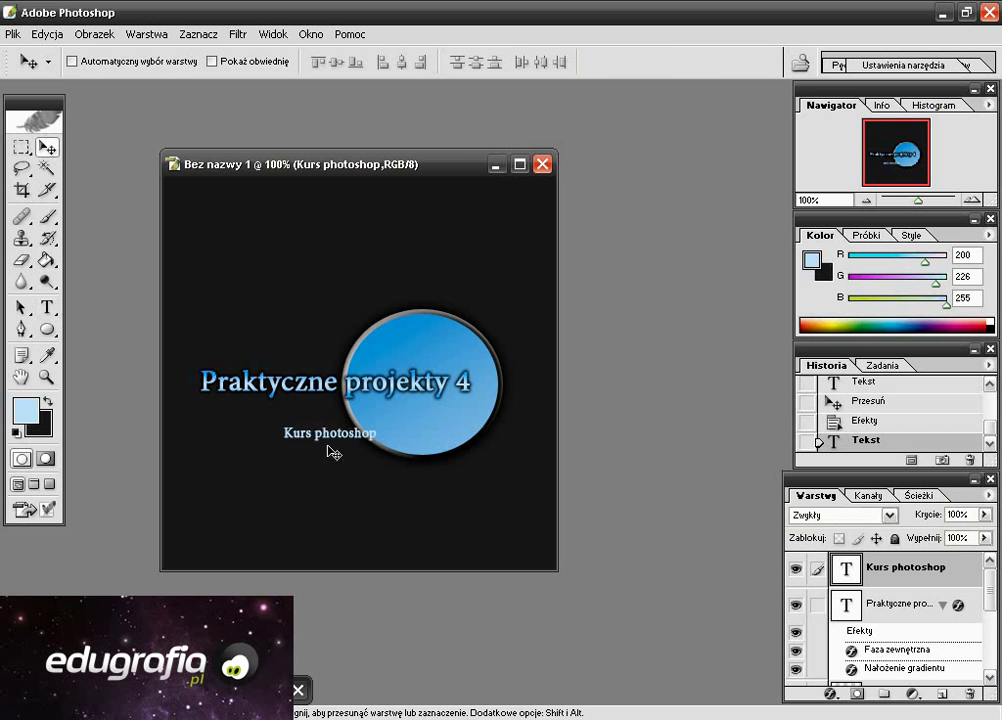
{"action": "left_click_drag", "start_coordinate": [323, 444], "coordinate": [397, 419]}
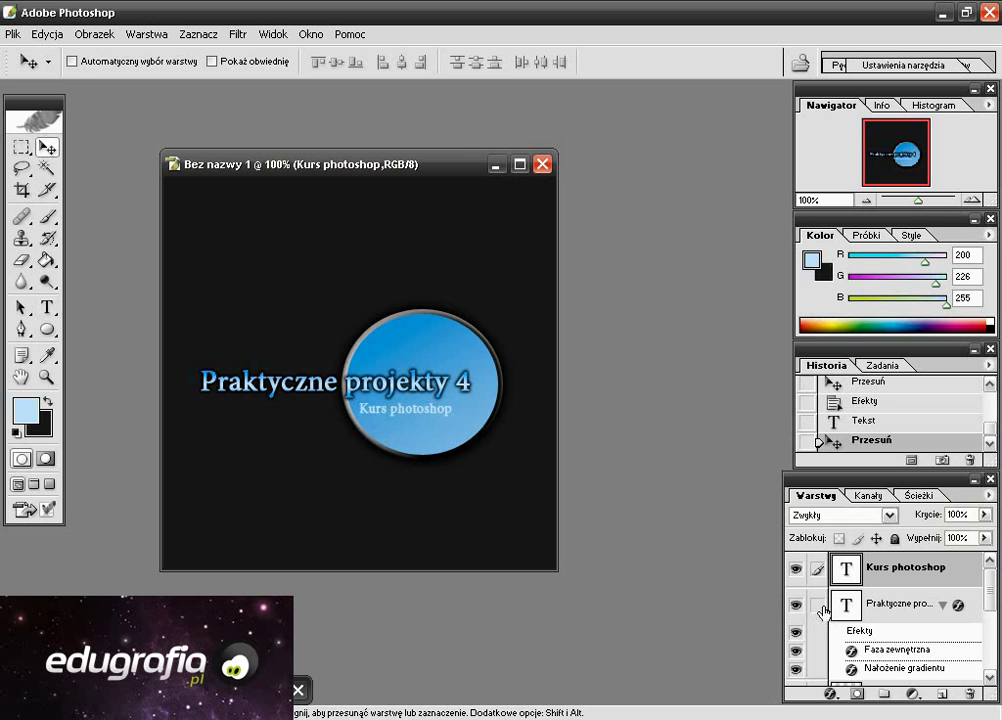
{"action": "left_click_drag", "start_coordinate": [990, 592], "coordinate": [988, 634]}
Duplicate the circle layer Warstwa 1 and flip the copy vertically (Odwróć pionowo).
{"action": "left_click", "coordinate": [862, 582]}
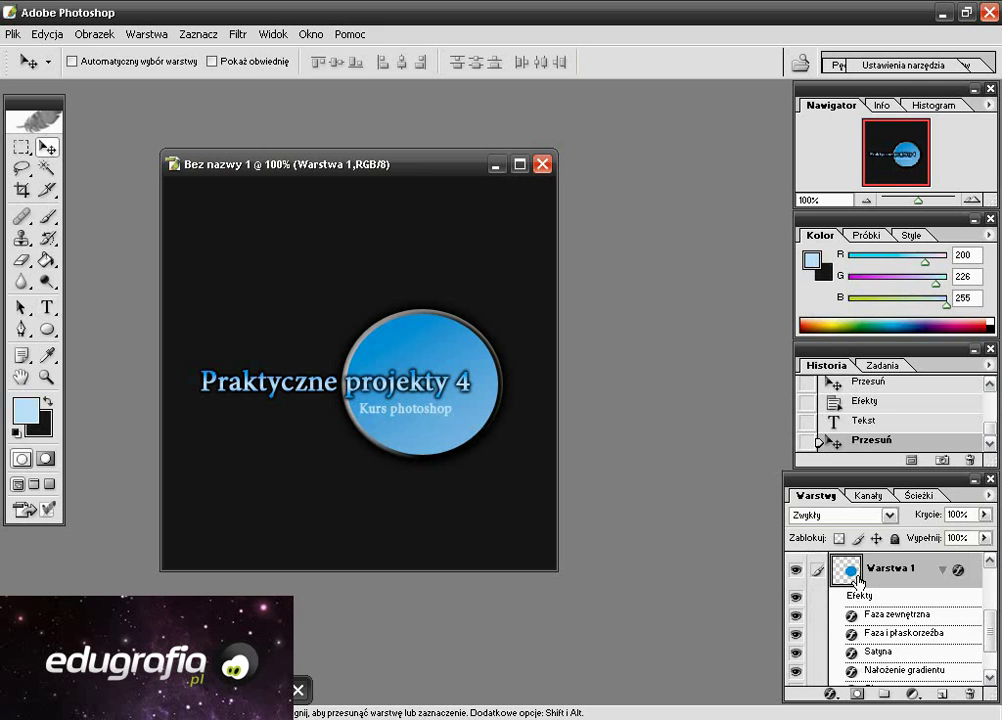
{"action": "key", "text": "ctrl+j"}
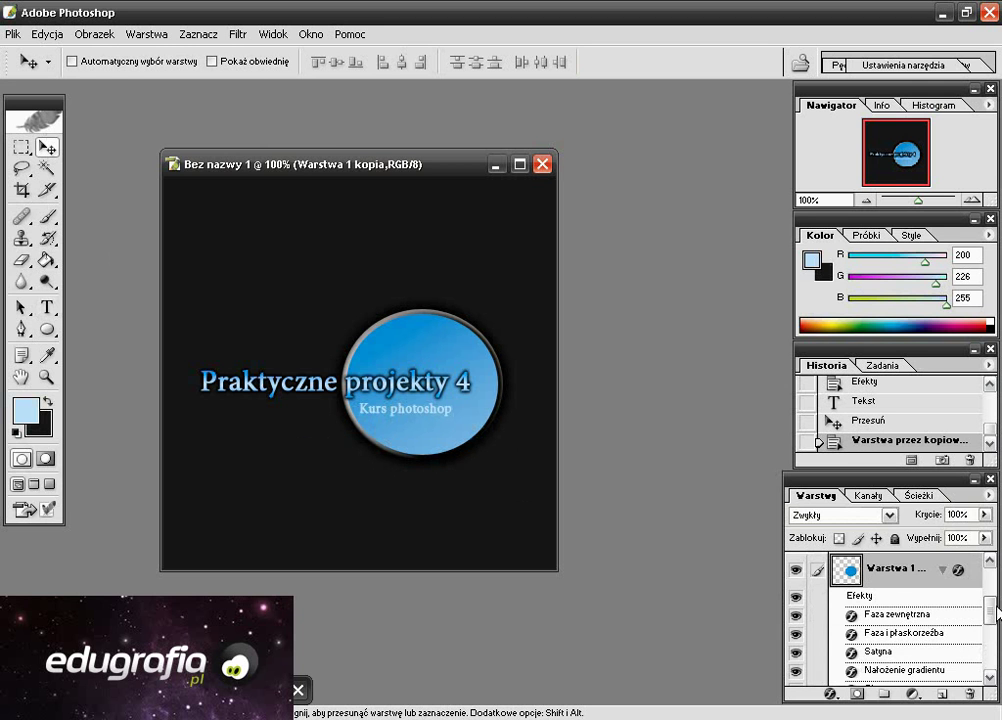
{"action": "left_click_drag", "start_coordinate": [992, 610], "coordinate": [988, 597]}
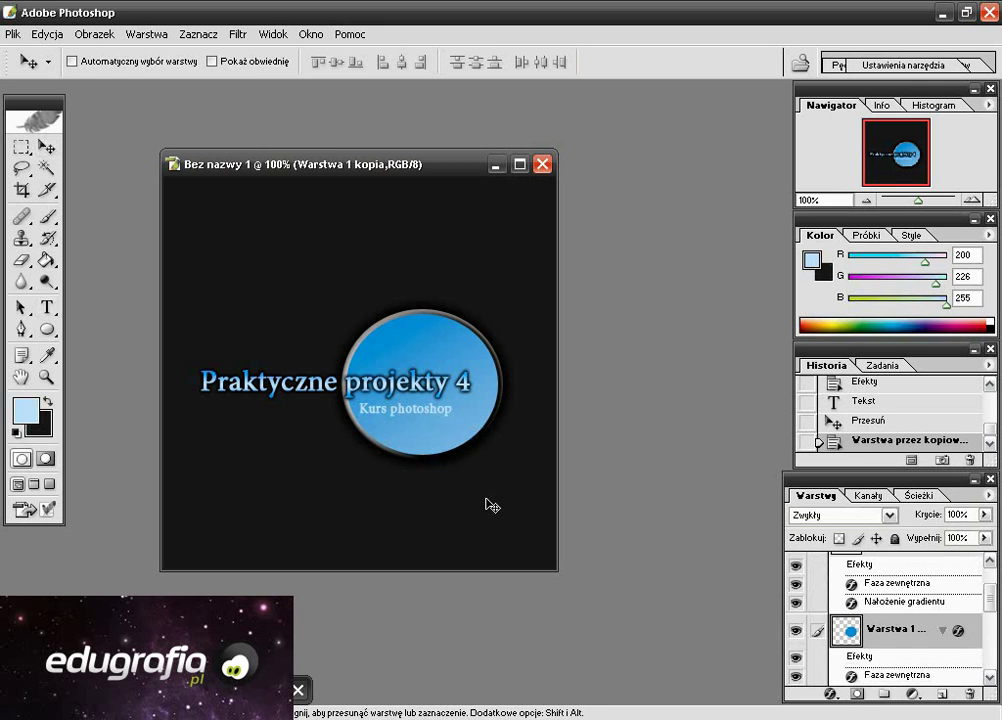
{"action": "key", "text": "ctrl+t"}
{"action": "right_click", "coordinate": [343, 433]}
{"action": "left_click", "coordinate": [453, 640]}
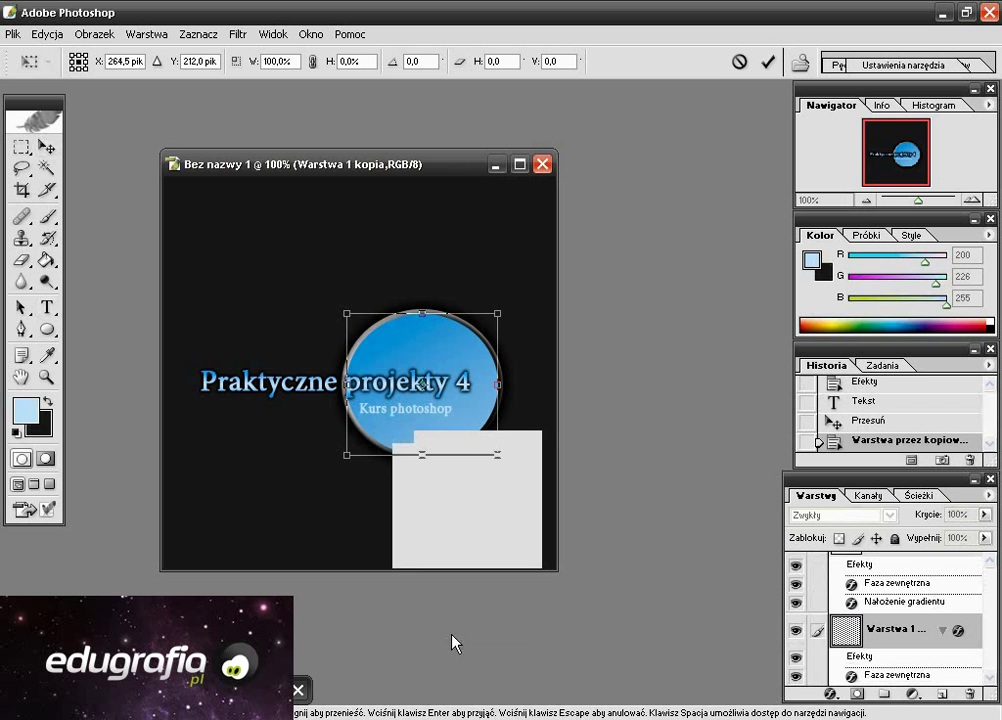
{"action": "left_click", "coordinate": [46, 147]}
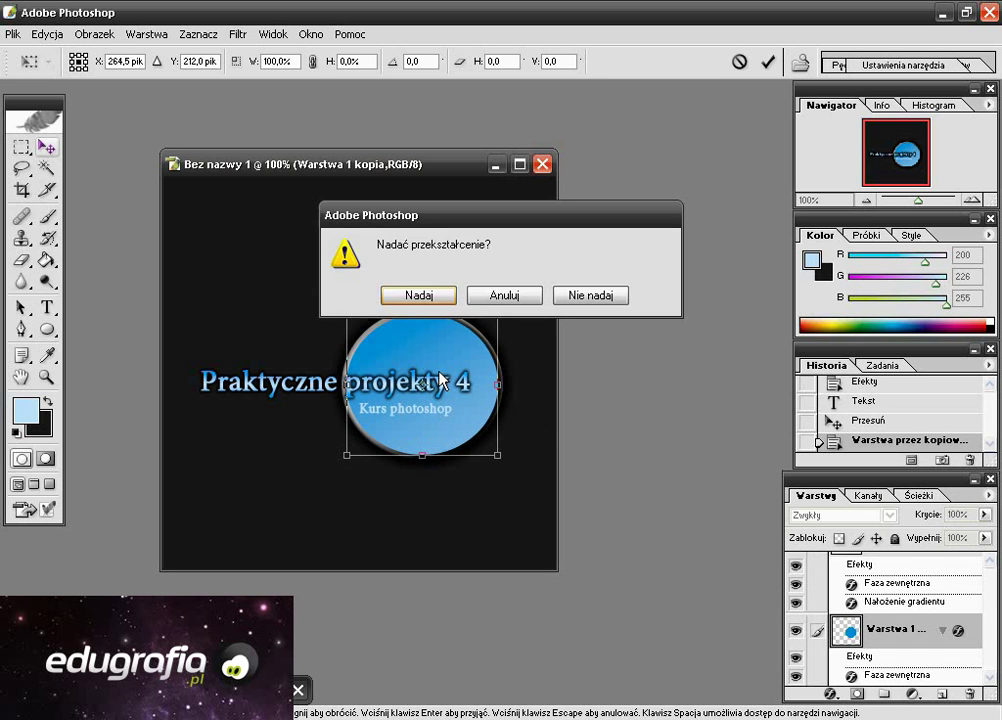
{"action": "left_click", "coordinate": [414, 293]}
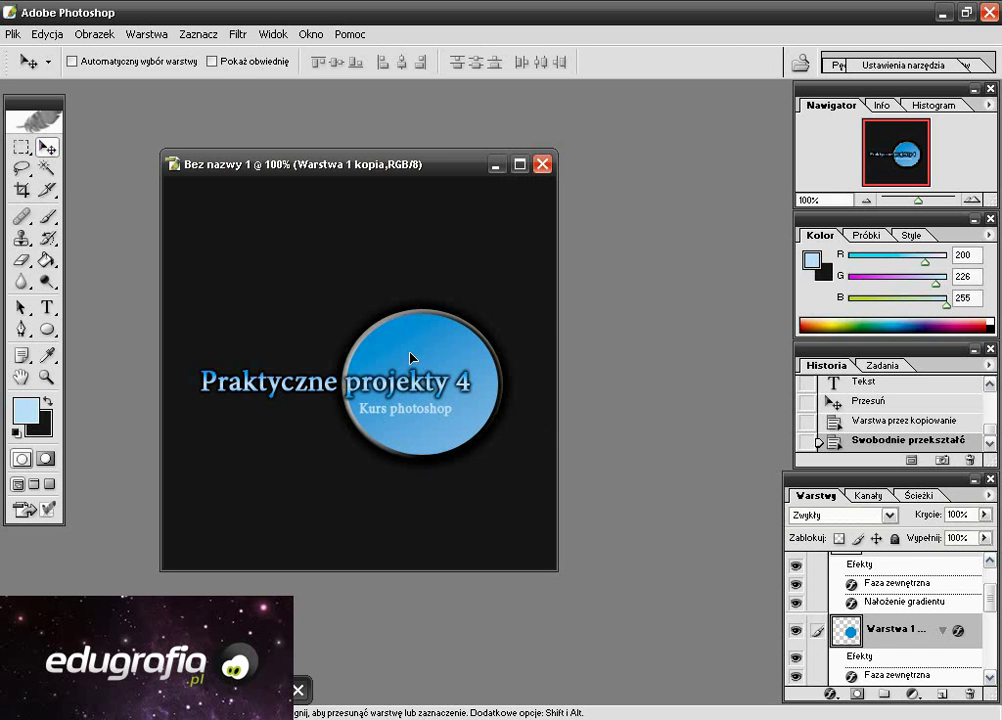
Move the flipped circle below the original and fade it to 5% opacity.
{"action": "left_click_drag", "start_coordinate": [410, 357], "coordinate": [411, 502]}
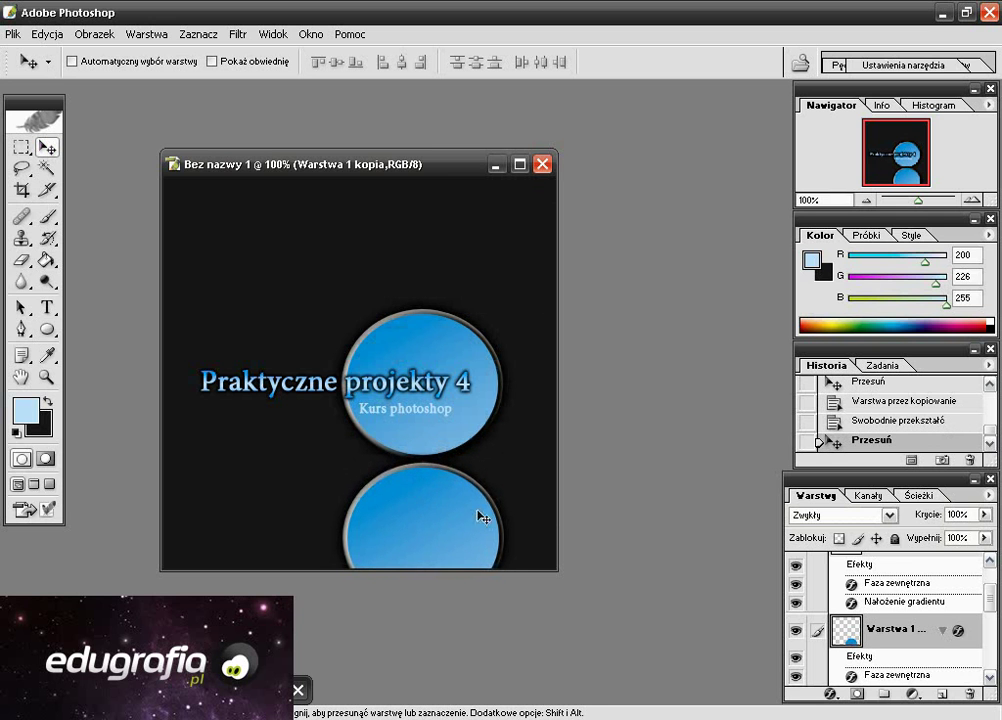
{"action": "left_click", "coordinate": [984, 514]}
{"action": "mouse_move", "coordinate": [988, 543]}
{"action": "left_mouse_down"}
{"action": "mouse_move", "coordinate": [895, 555]}
{"action": "mouse_move", "coordinate": [890, 545]}
{"action": "left_mouse_up"}
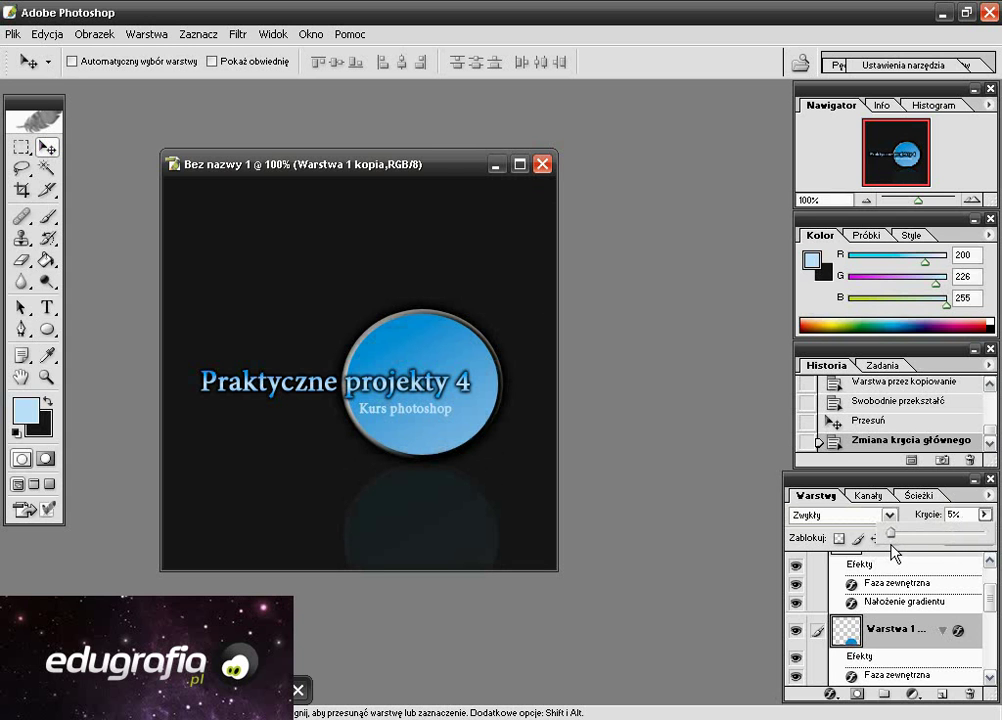
{"action": "scroll", "coordinate": [990, 577], "scroll_direction": "up", "scroll_amount": 2}
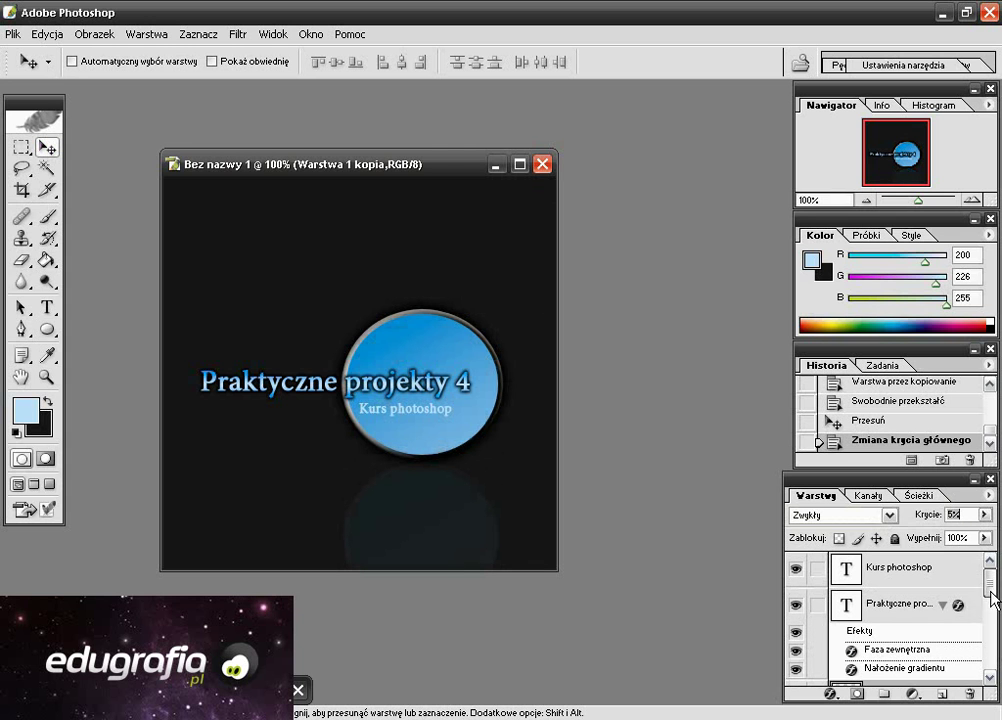
Duplicate the 'Praktyczne projekty 4' layer, flip the copy vertically, and fade it to 5% opacity.
{"action": "left_click", "coordinate": [862, 610]}
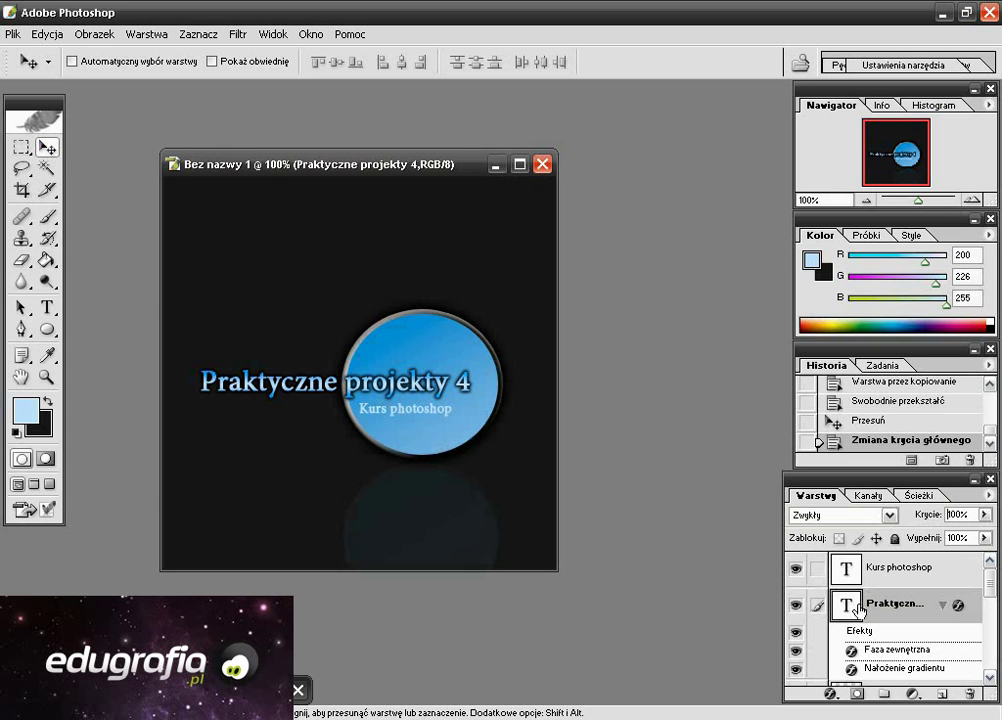
{"action": "left_click_drag", "start_coordinate": [226, 170], "coordinate": [219, 168]}
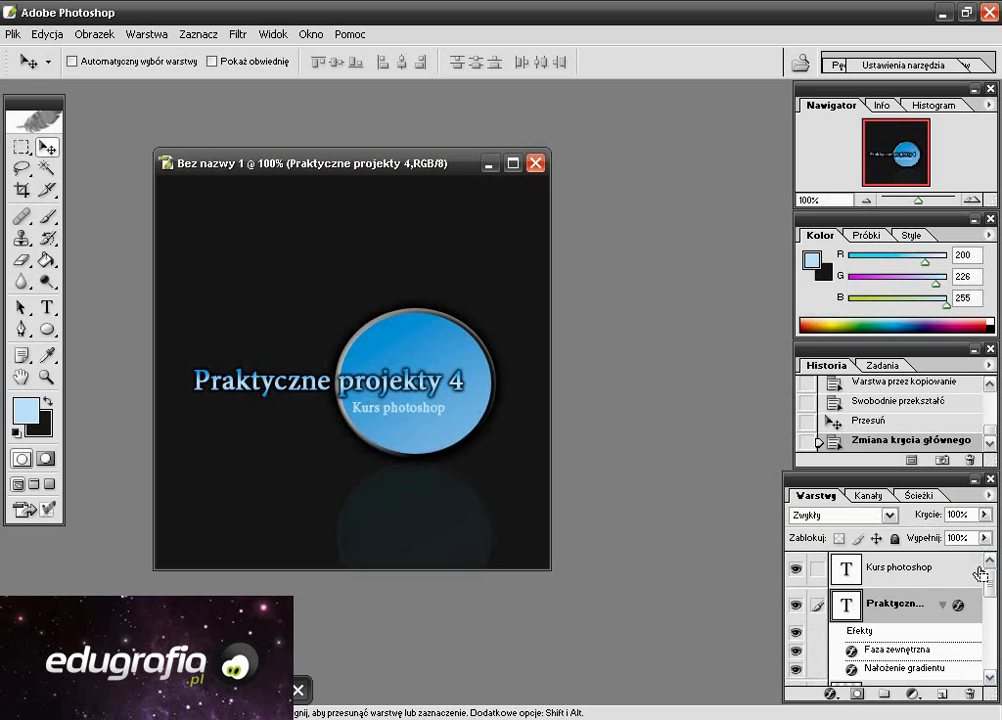
{"action": "key", "text": "ctrl+j"}
{"action": "key", "text": "ctrl+t"}
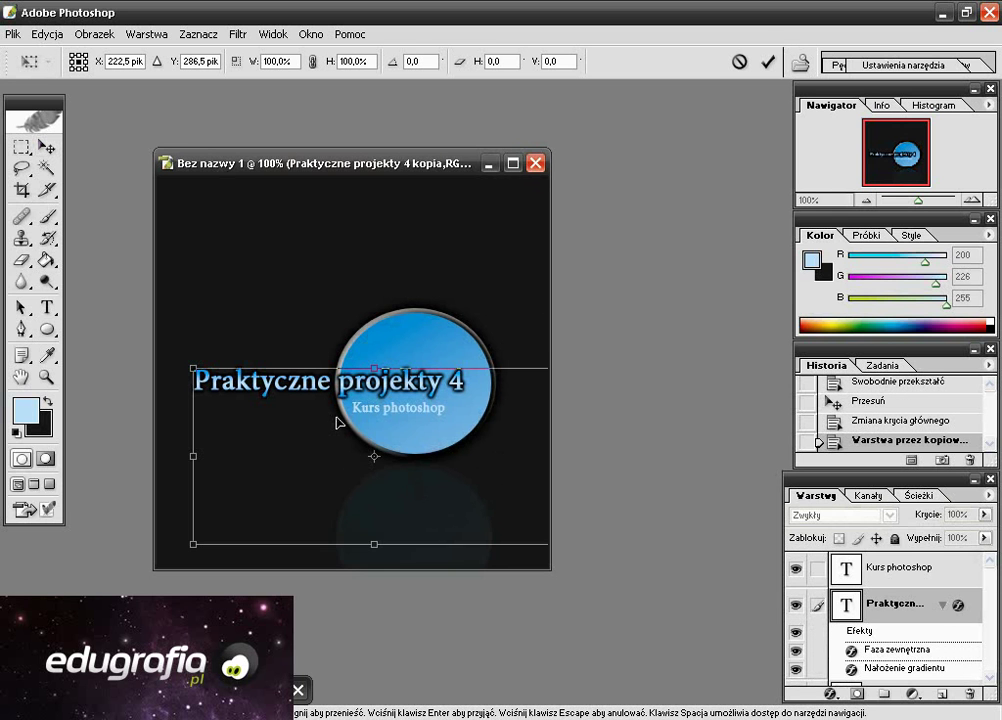
{"action": "right_click", "coordinate": [338, 418]}
{"action": "left_click", "coordinate": [400, 624]}
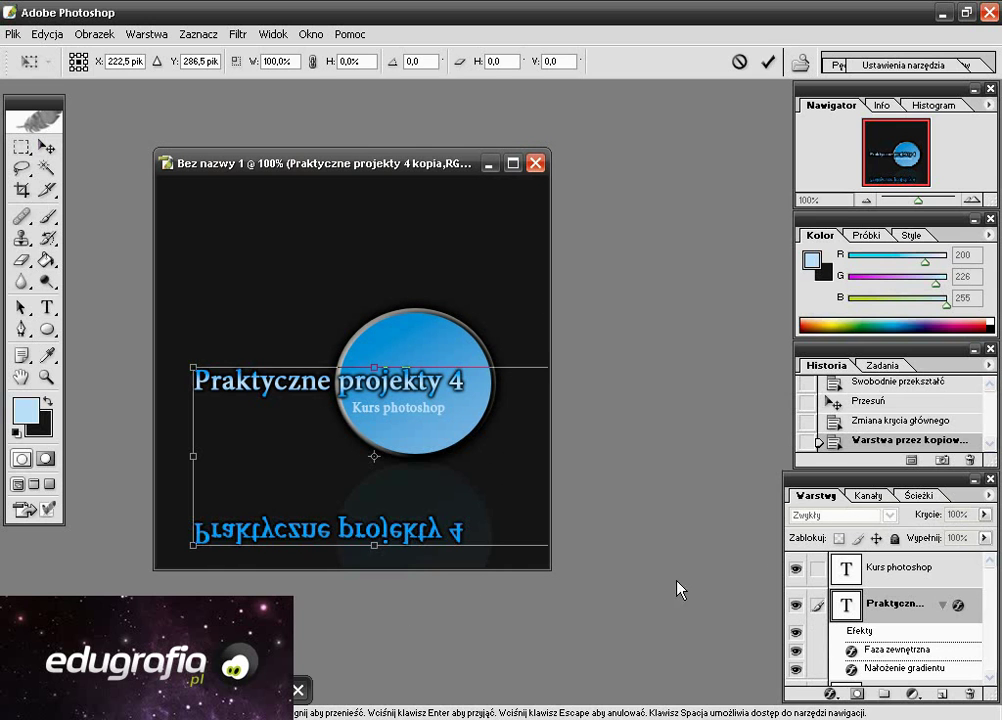
{"action": "key", "text": "Return"}
{"action": "left_click", "coordinate": [985, 514]}
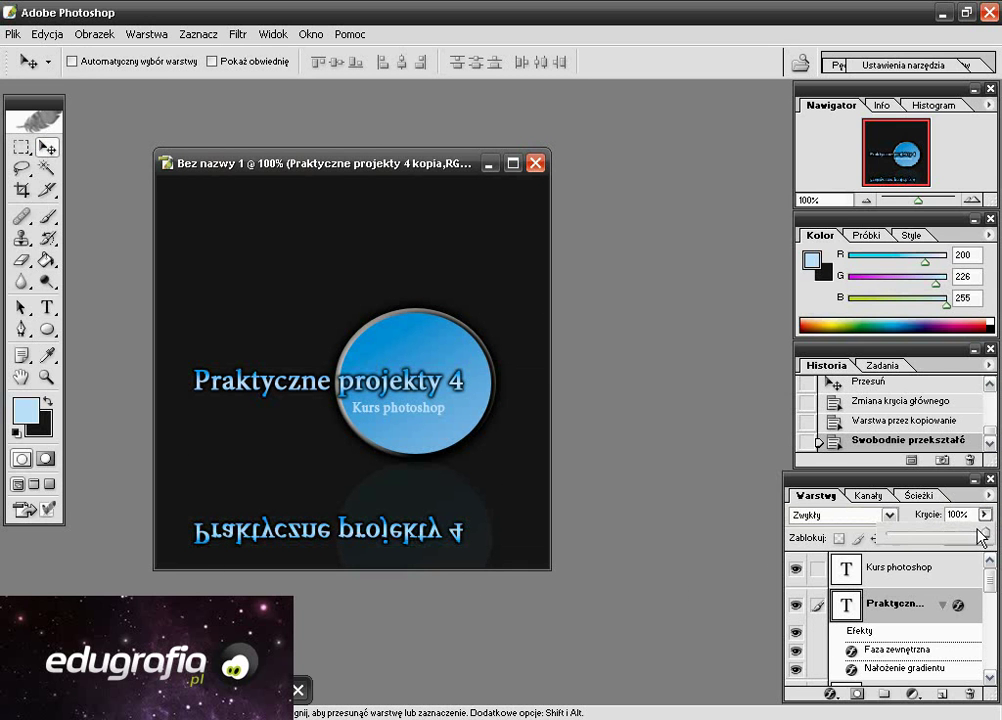
{"action": "left_click_drag", "start_coordinate": [984, 535], "coordinate": [890, 543]}
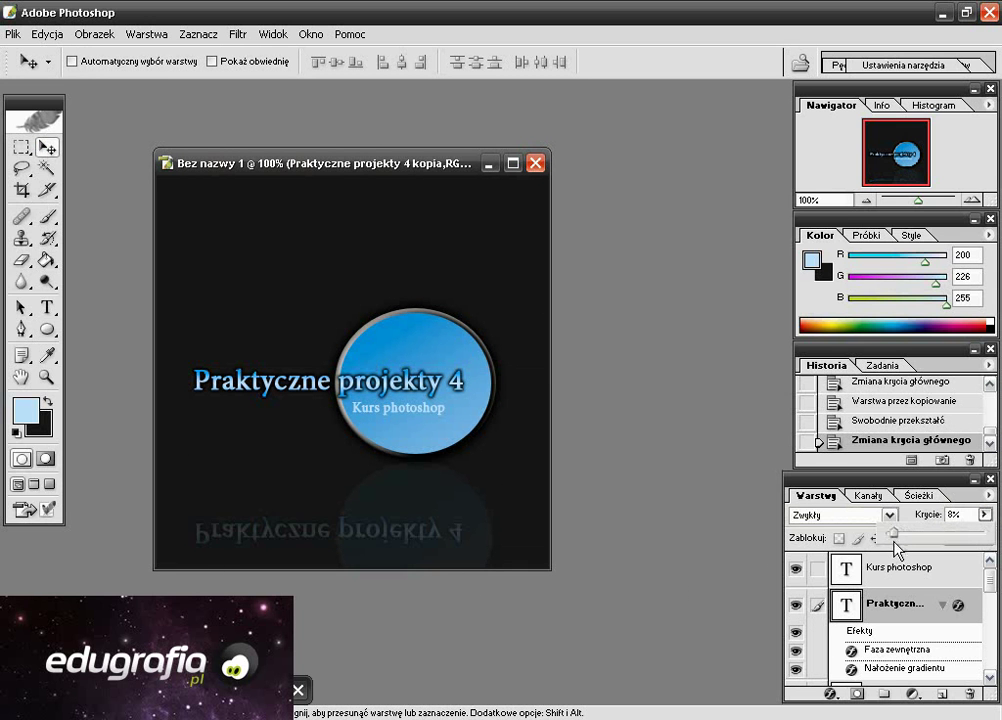
{"action": "left_click", "coordinate": [852, 572]}
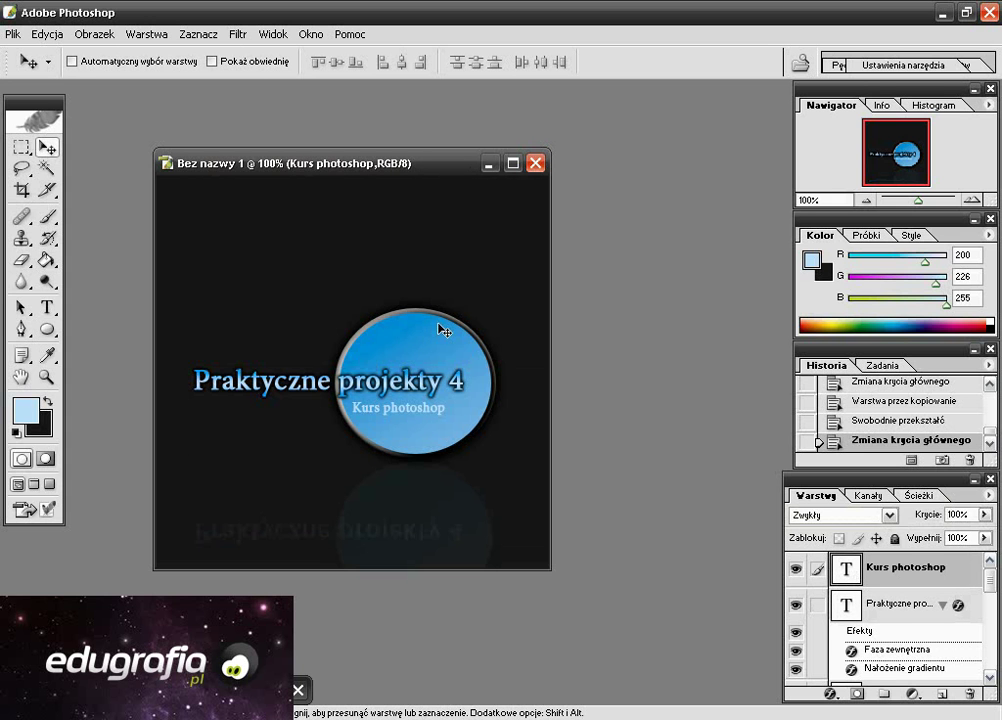
Duplicate 'Kurs photoshop', flip it vertically, move it below the circle, and fade it to about 5%.
{"action": "left_click_drag", "start_coordinate": [369, 168], "coordinate": [364, 175]}
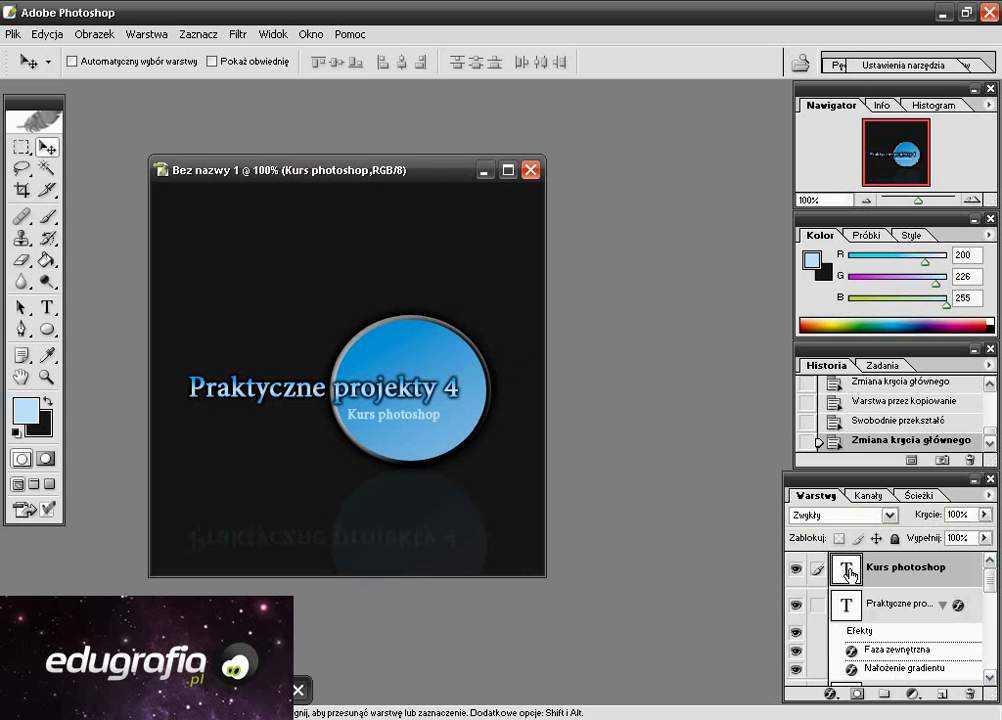
{"action": "key", "text": "ctrl+j"}
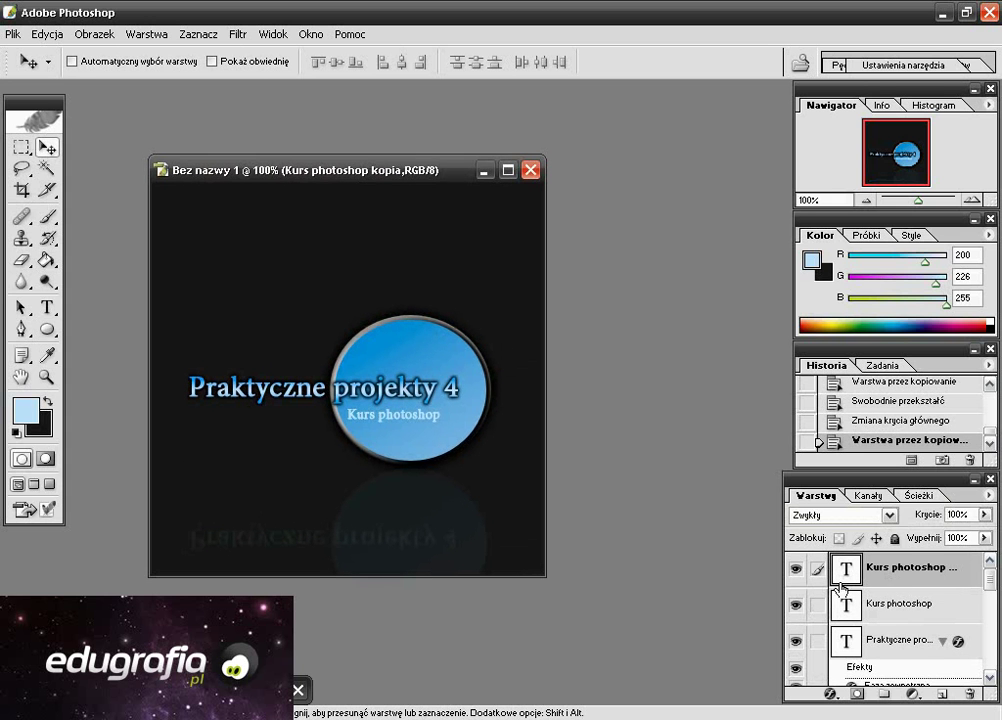
{"action": "key", "text": "ctrl+t"}
{"action": "right_click", "coordinate": [408, 453]}
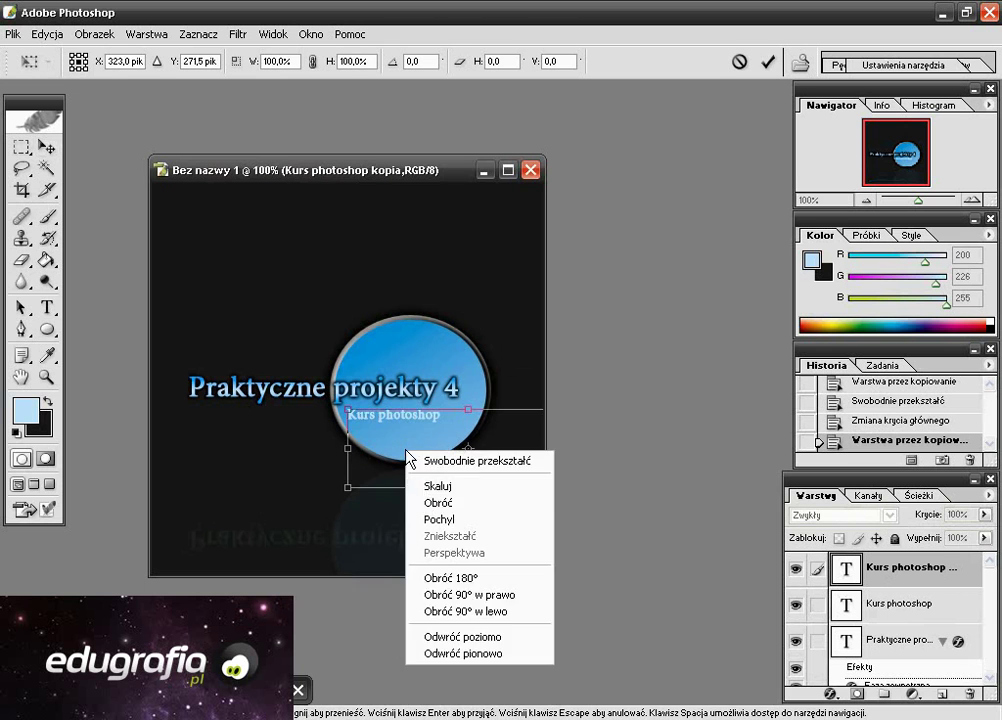
{"action": "left_click", "coordinate": [495, 655]}
{"action": "key", "text": "Return"}
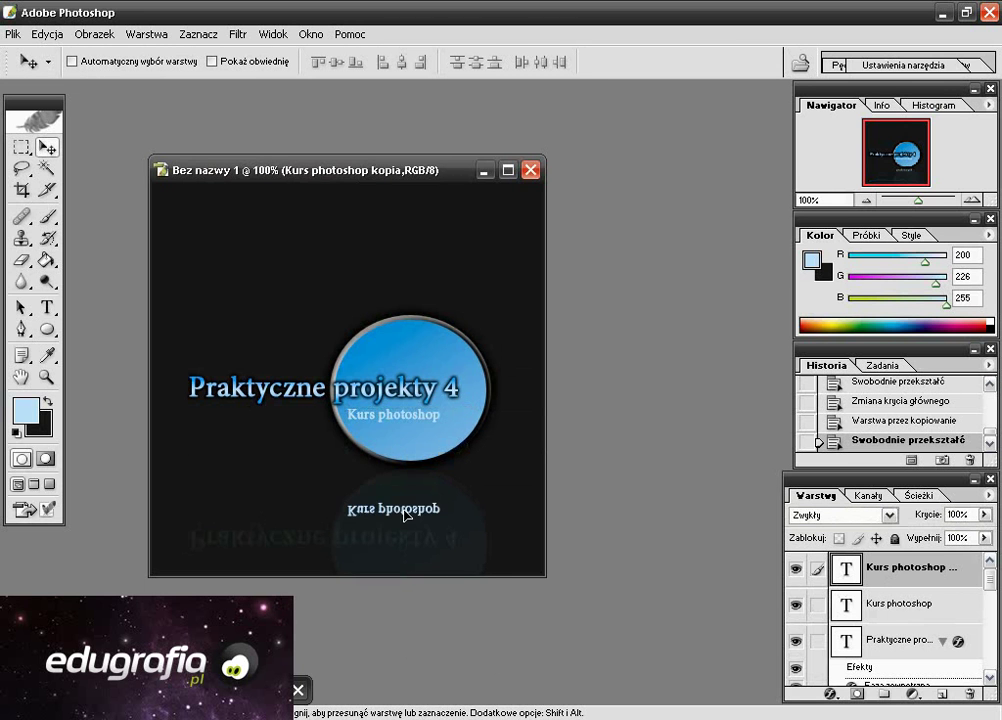
{"action": "left_click_drag", "start_coordinate": [404, 496], "coordinate": [405, 529]}
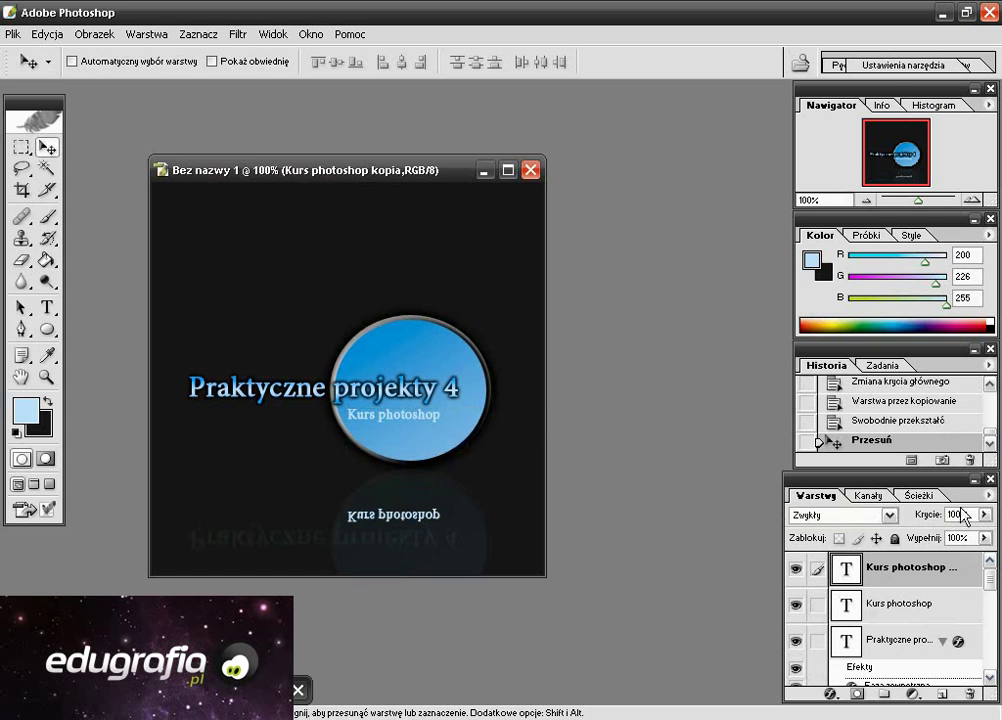
{"action": "mouse_move", "coordinate": [984, 514]}
{"action": "left_mouse_down"}
{"action": "mouse_move", "coordinate": [880, 552]}
{"action": "mouse_move", "coordinate": [890, 546]}
{"action": "left_mouse_up"}
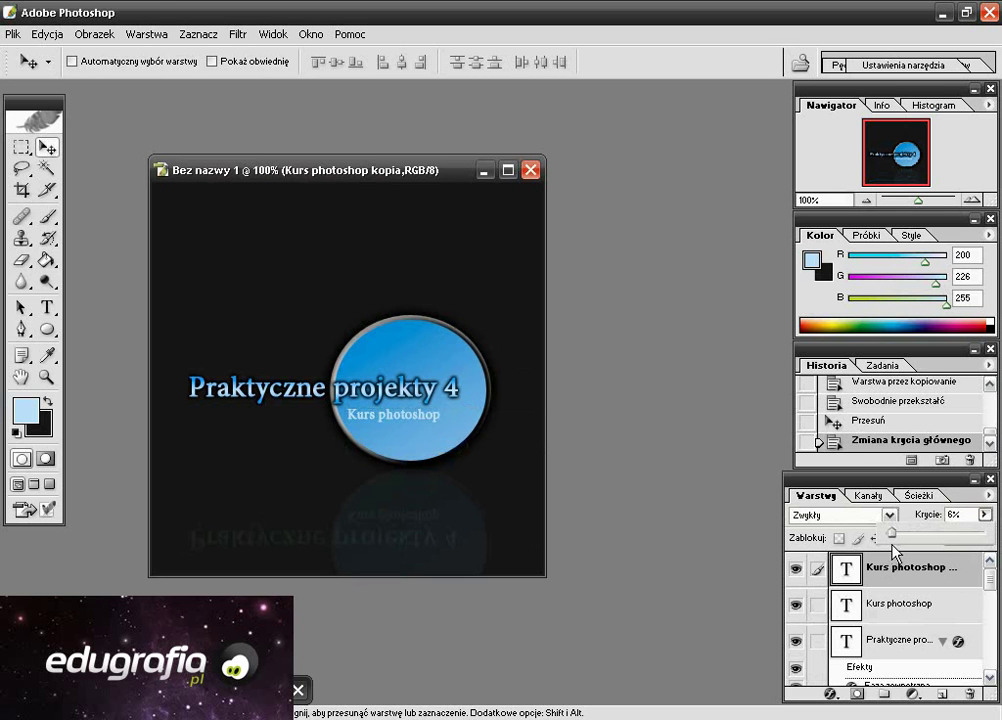